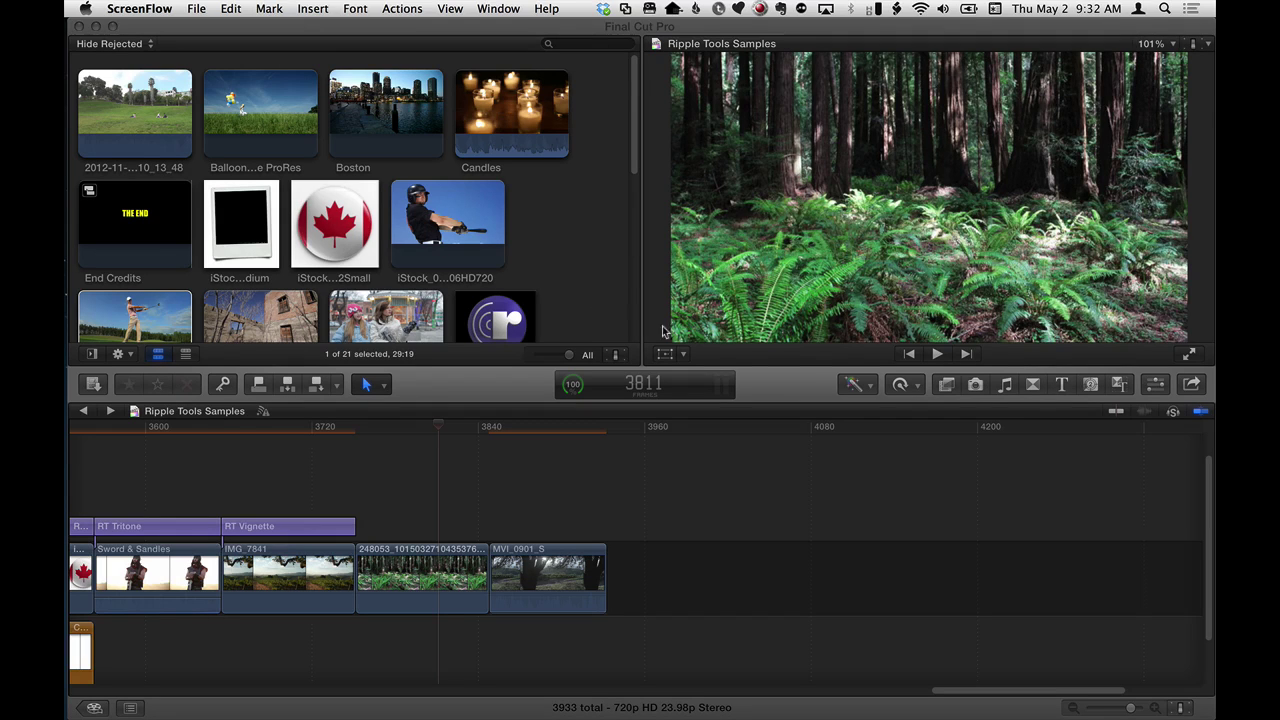
Show the Ripple Tools II titles and enlarge the title browser until the whole category fits
left_click(1060, 386)
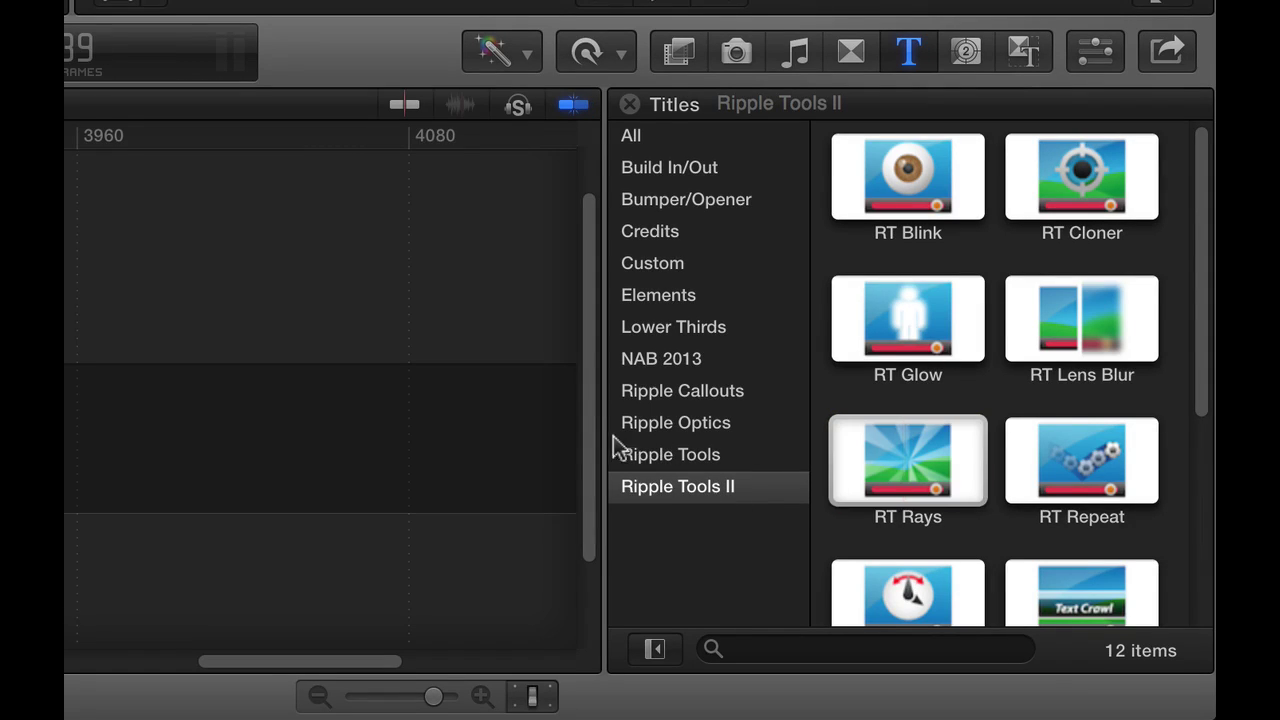
left_click_drag(606, 443, 426, 445)
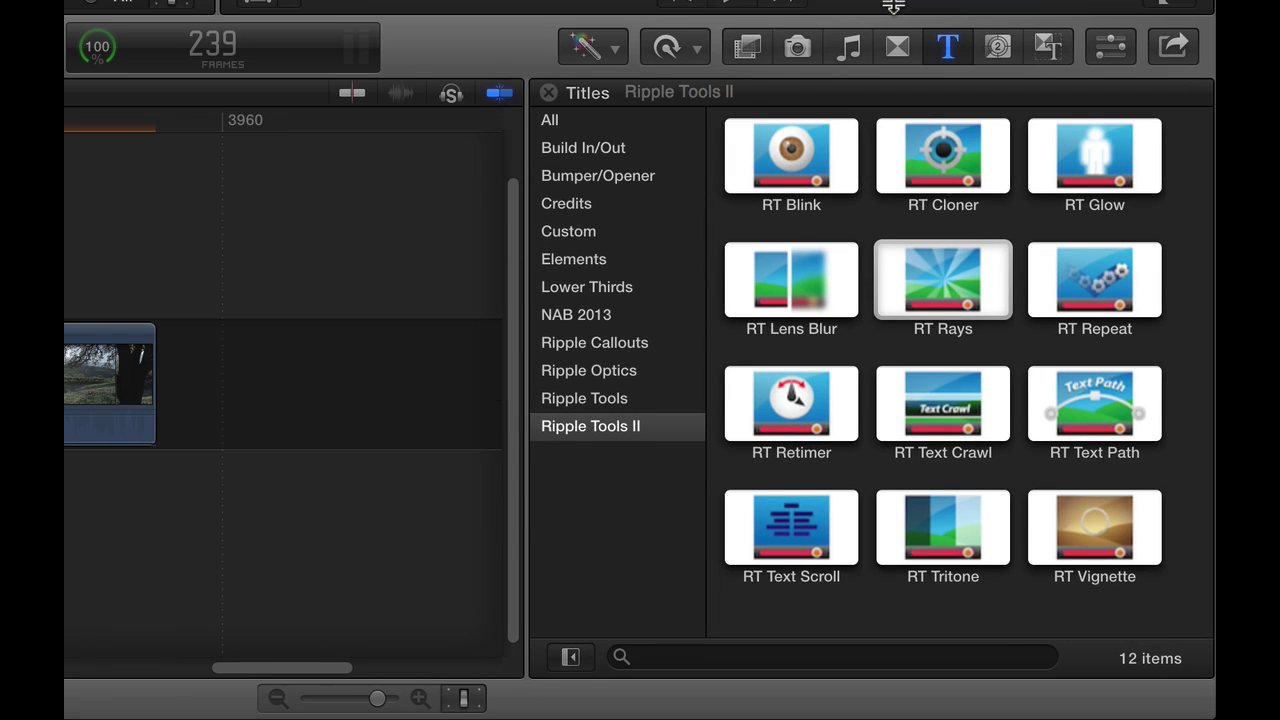
left_click_drag(893, 7, 897, 46)
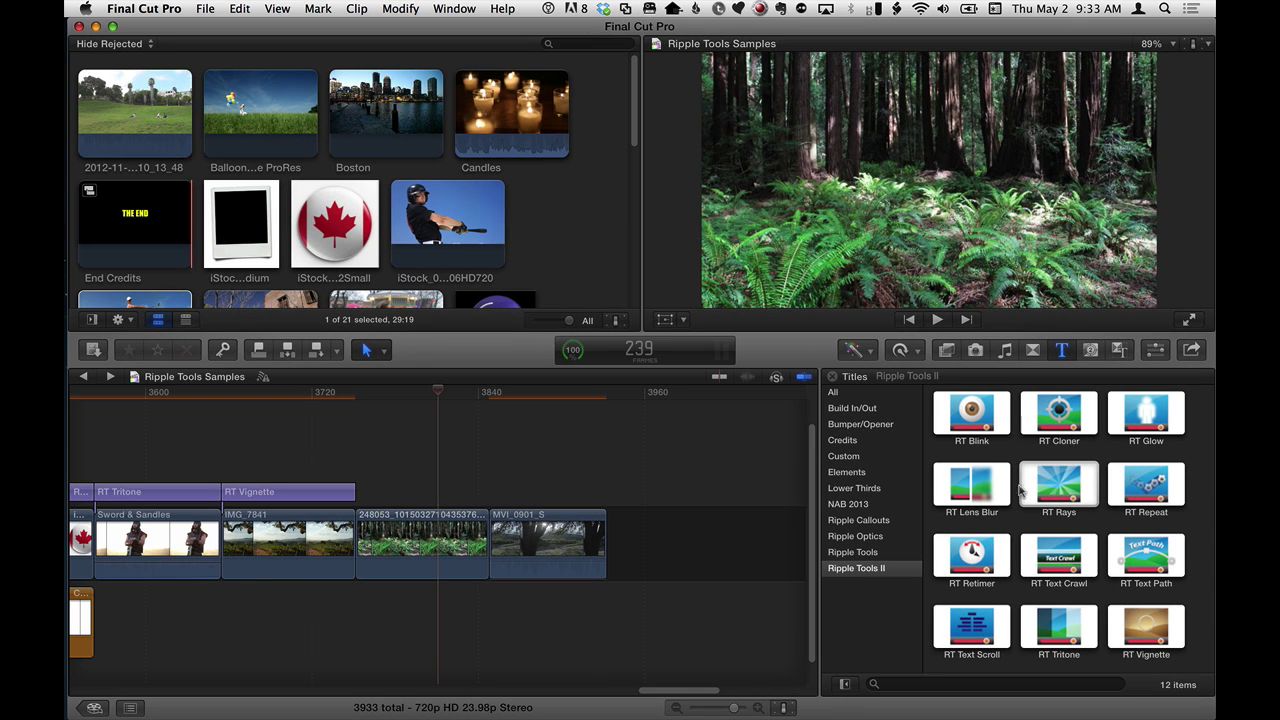
left_click(1068, 492)
left_click_drag(1068, 492, 479, 492)
left_click(502, 492)
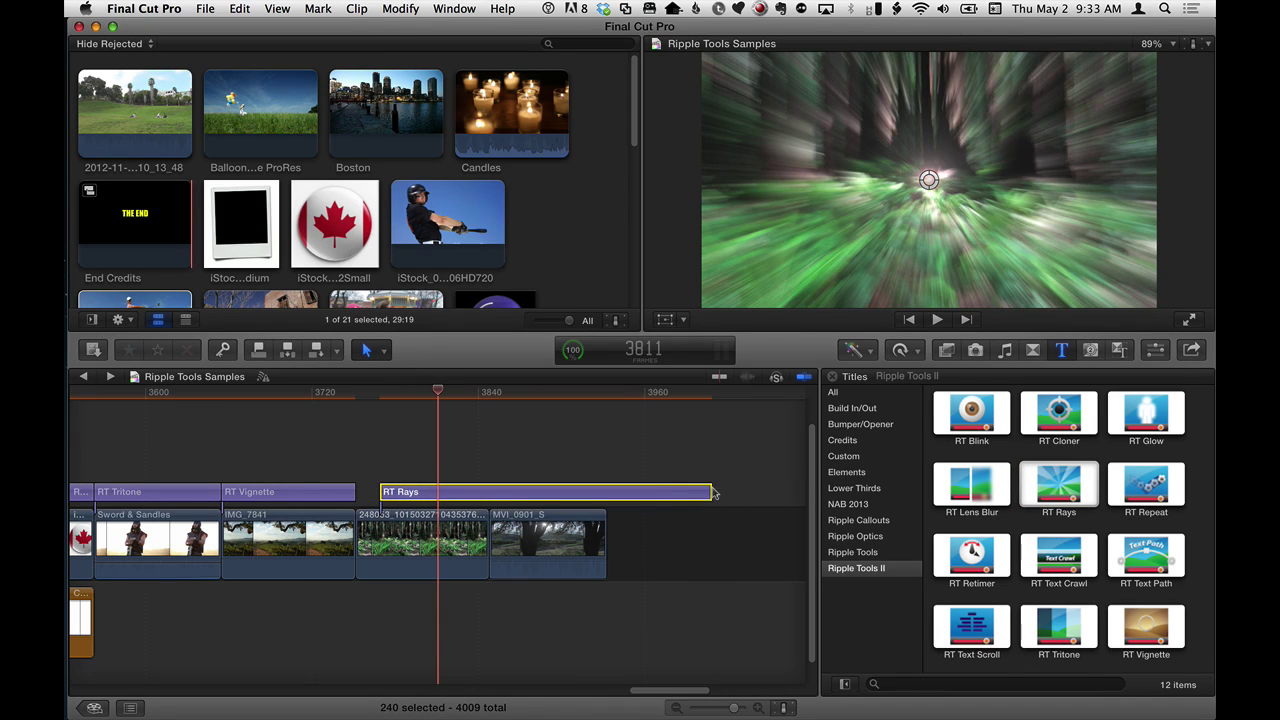
left_click_drag(700, 491, 576, 491)
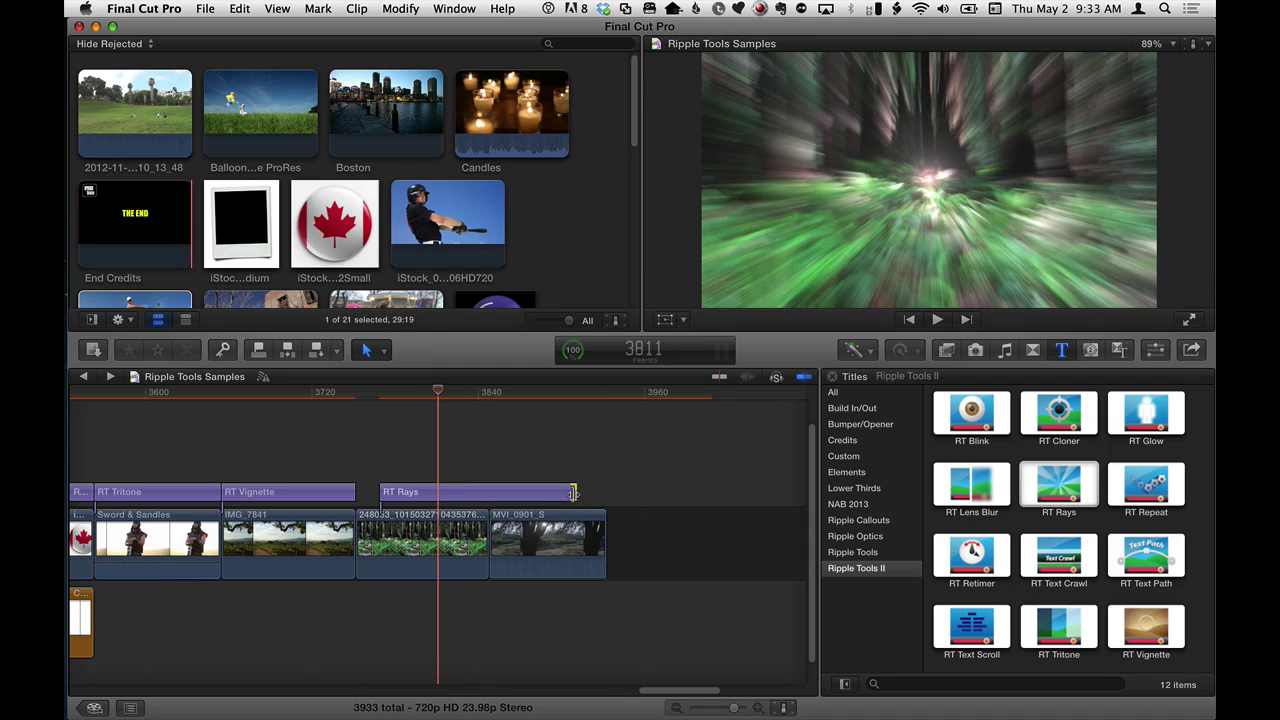
left_click(437, 491)
key("Delete")
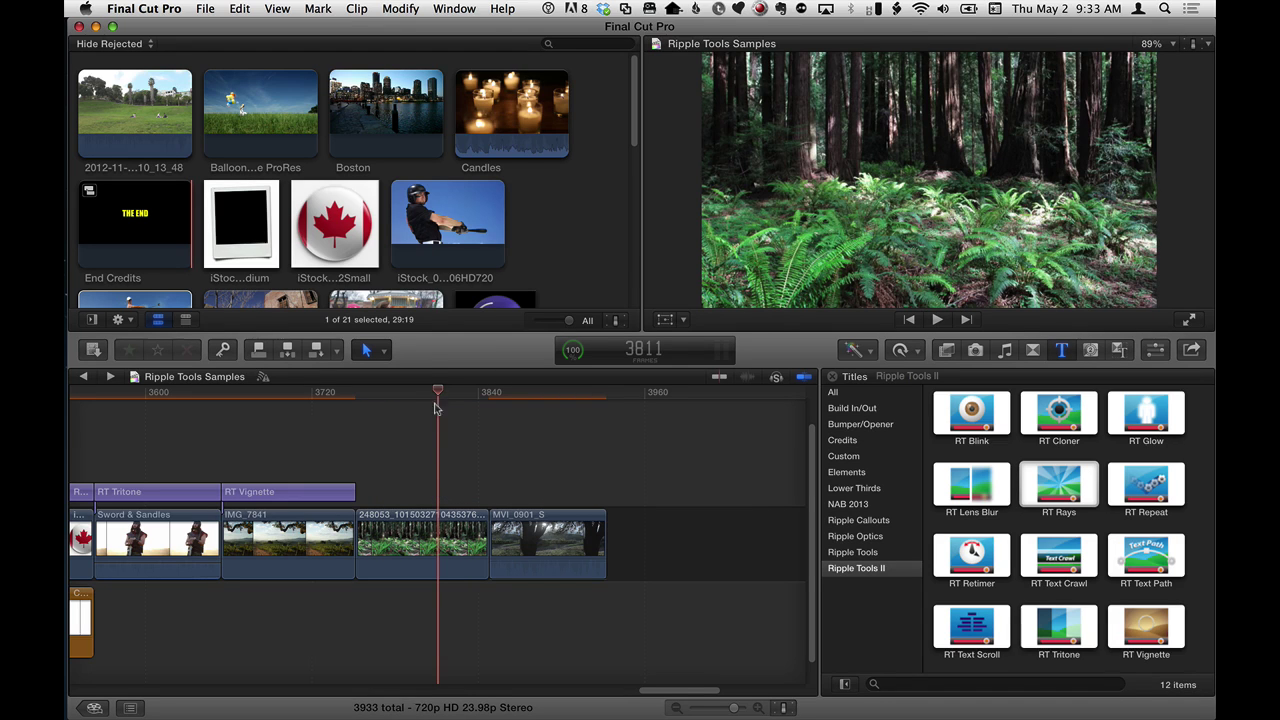
Mark the forest clip's full range and connect the RT Rays title above it at matching length
left_click(470, 393)
left_click_drag(470, 393, 420, 393)
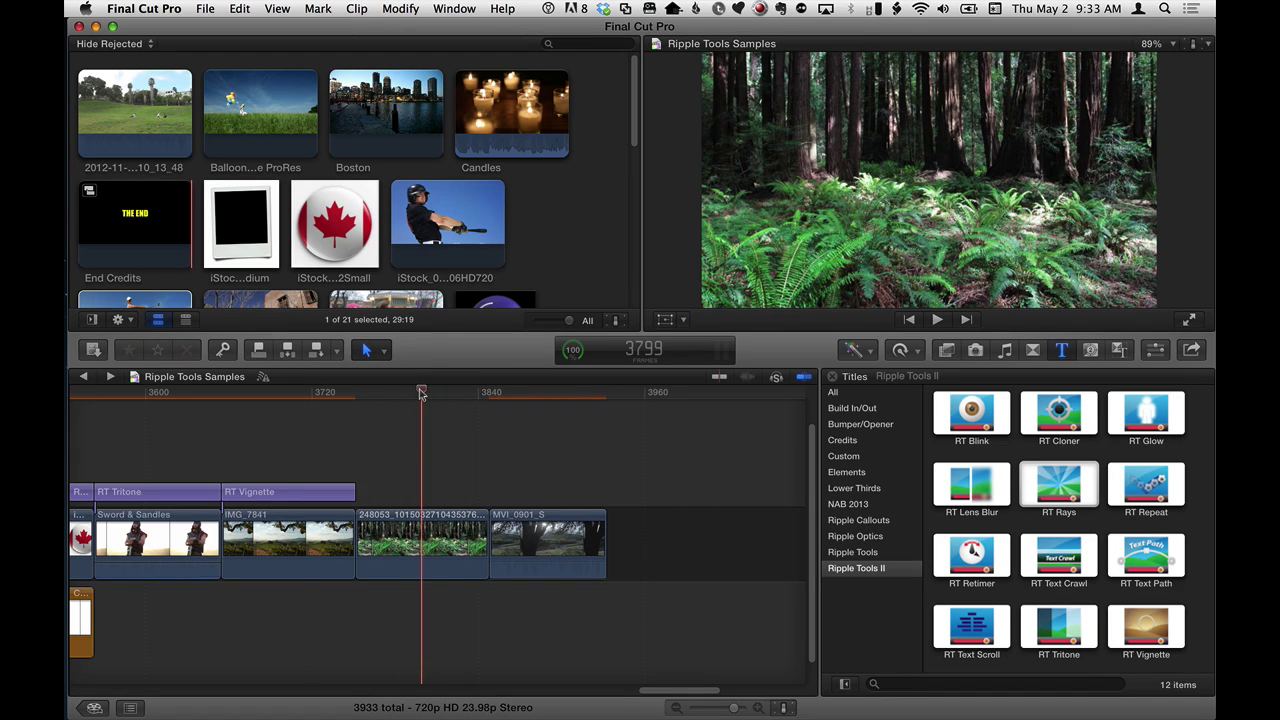
key("x")
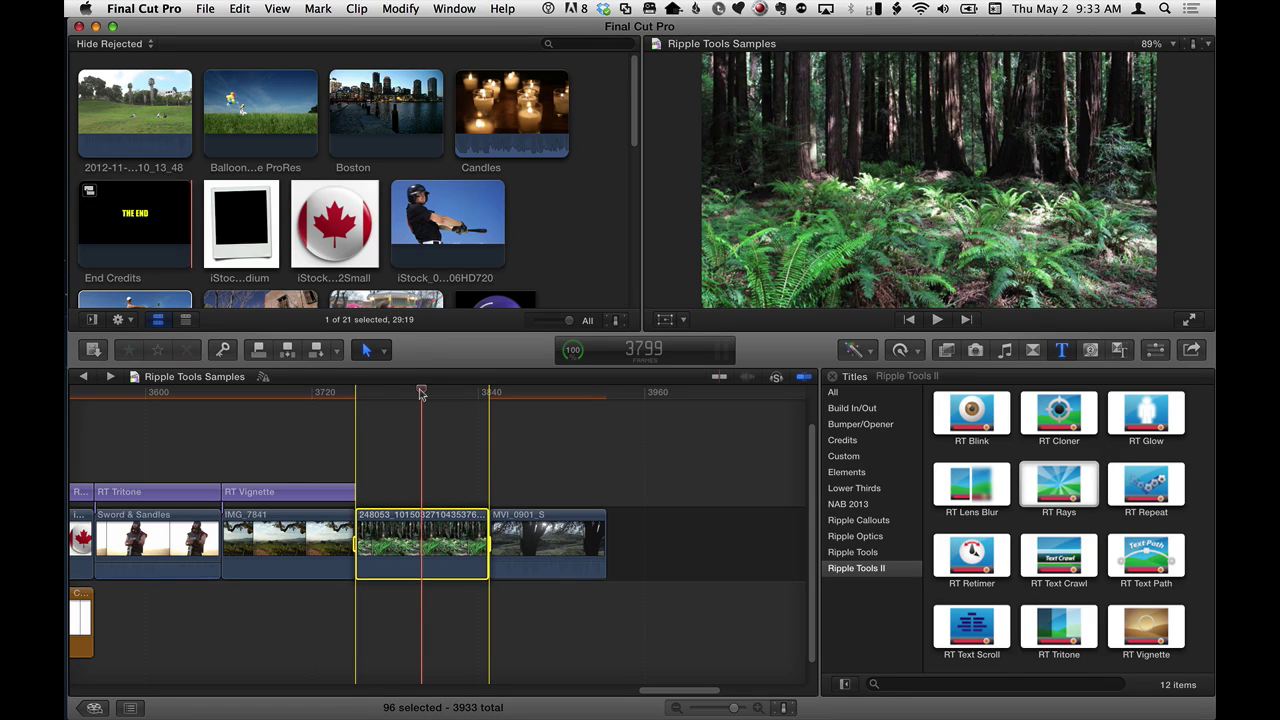
left_click(1058, 487)
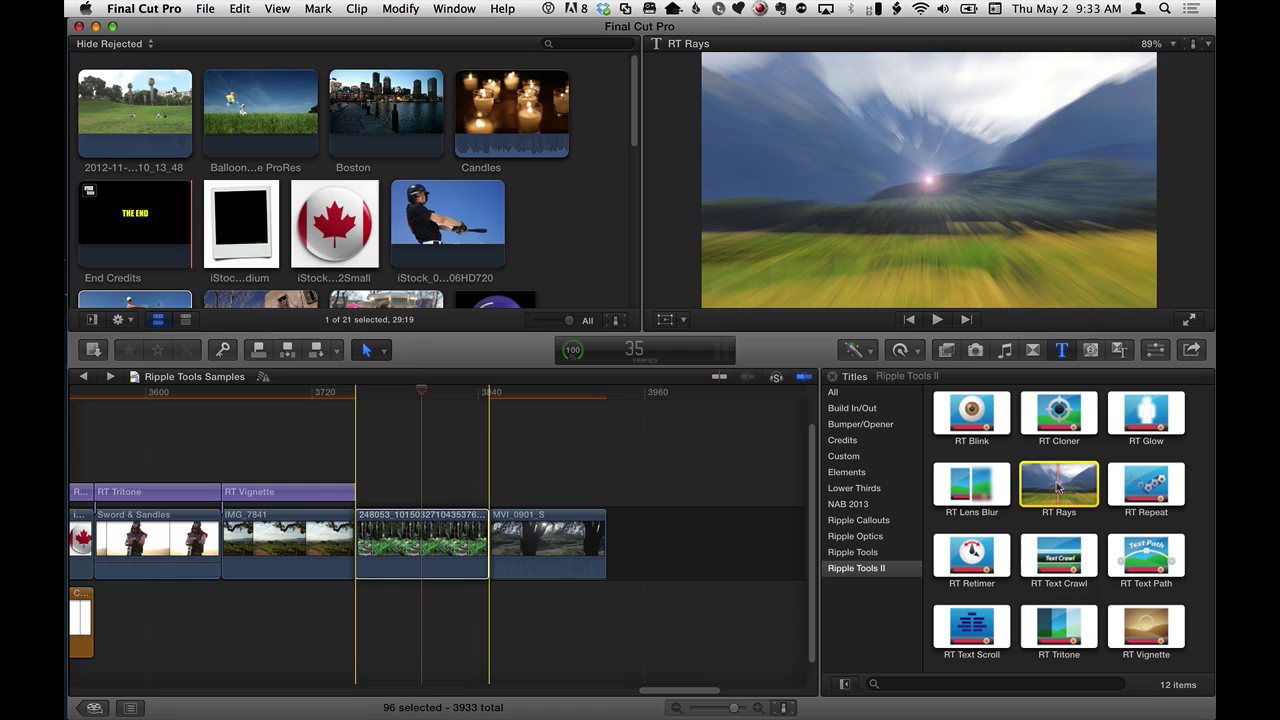
key("q")
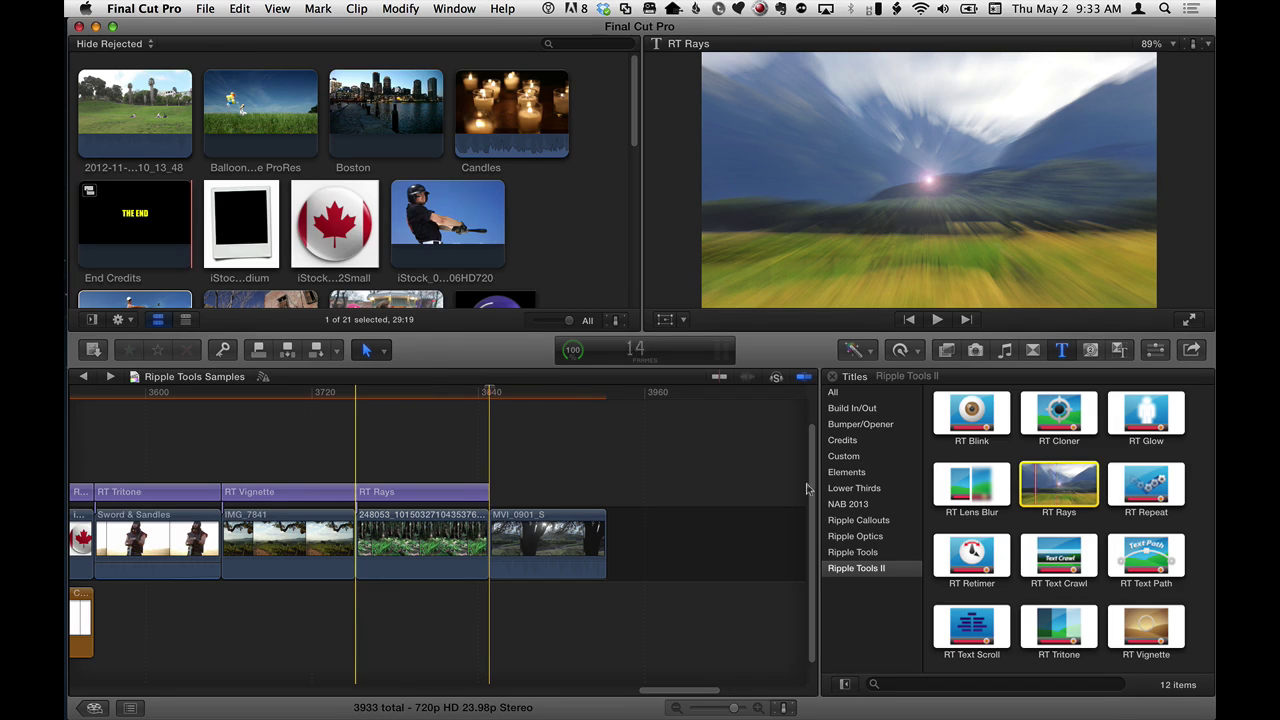
Park the playhead within the RT Rays title and move the rays' center to the dark trees at the image's upper left
left_click(400, 392)
left_click_drag(402, 392, 418, 392)
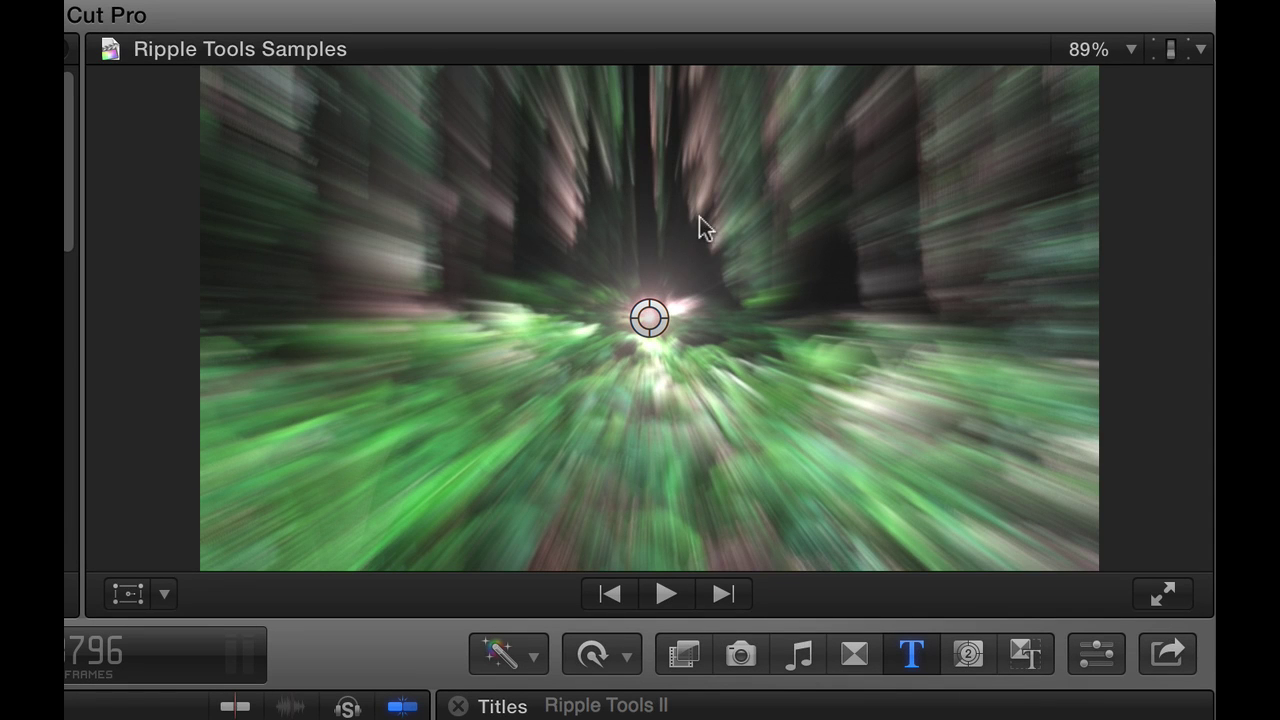
left_click_drag(645, 314, 423, 188)
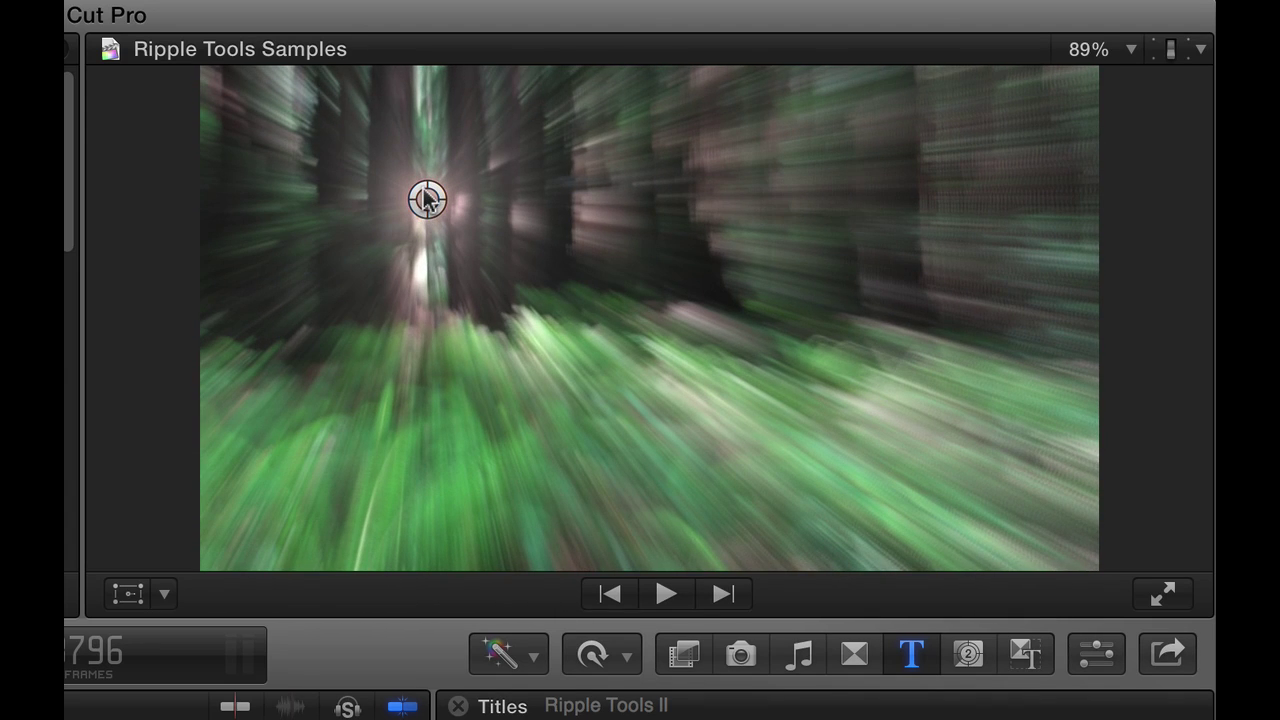
Examine the published parameters of the RT Rays title and read its QuickTips
left_click(1097, 658)
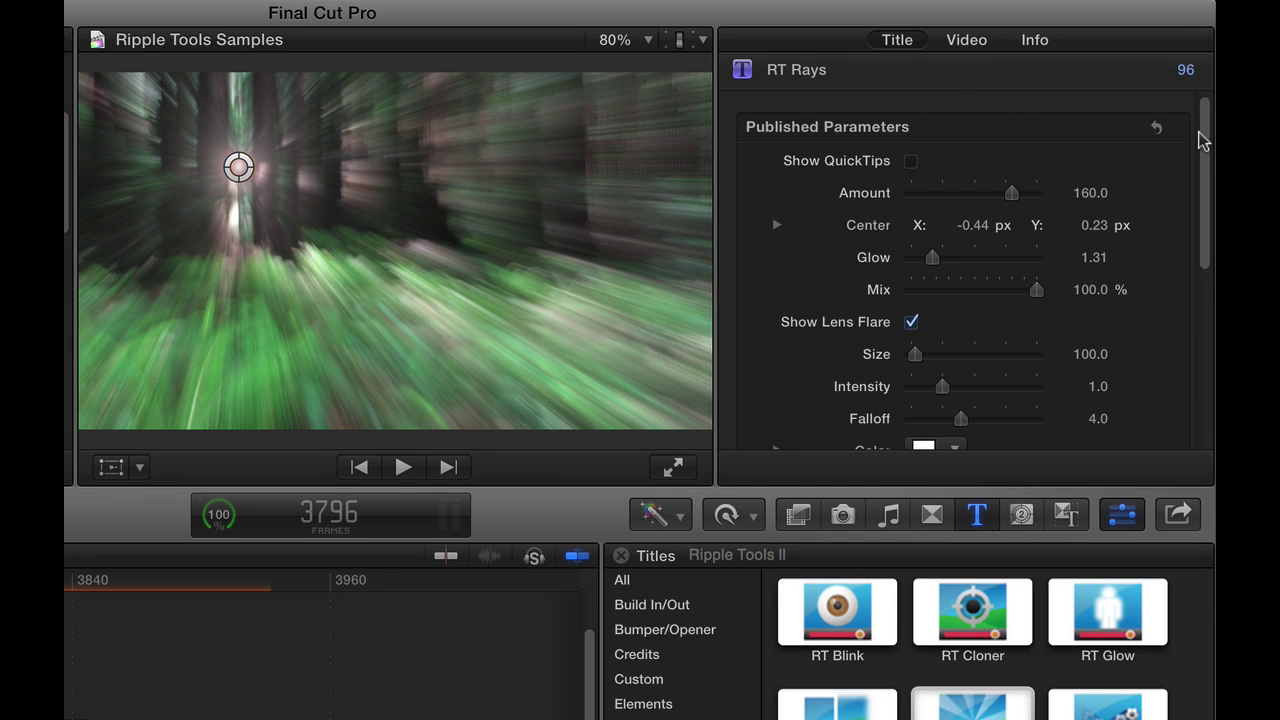
left_click_drag(1204, 142, 1205, 345)
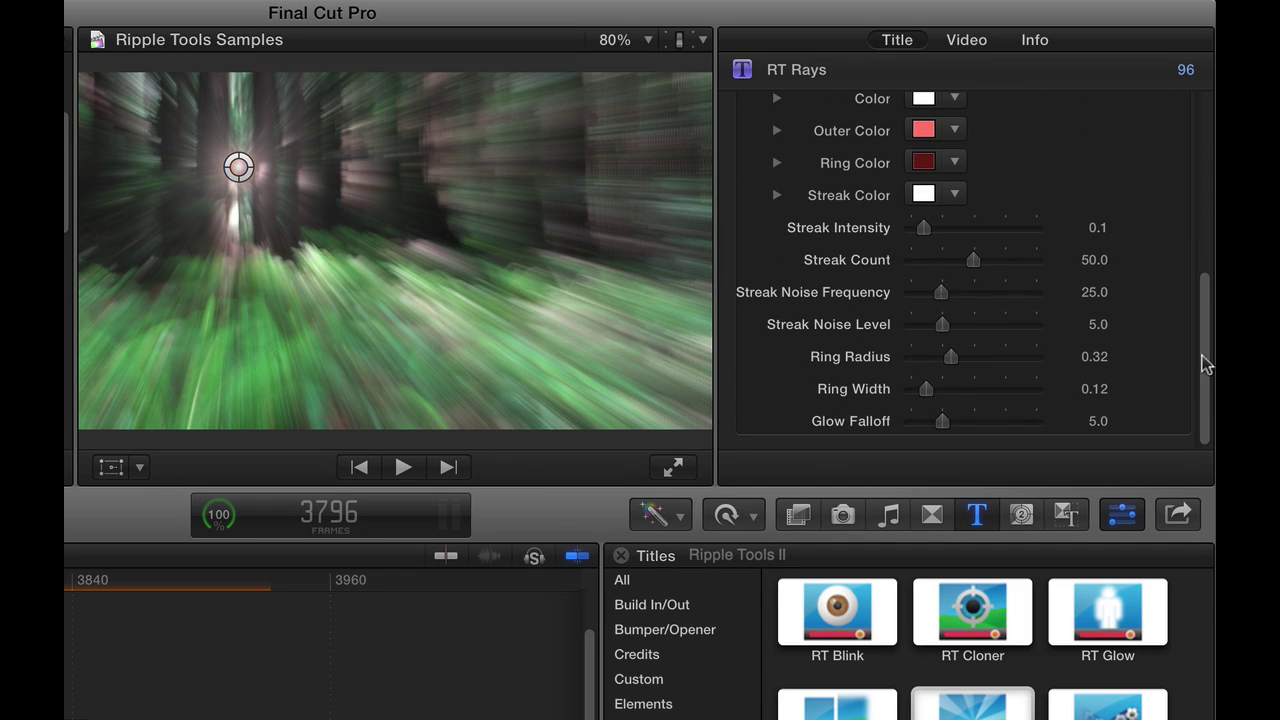
scroll(1202, 368, "up", 5)
scroll(1195, 330, "down", 5)
scroll(1195, 290, "up", 5)
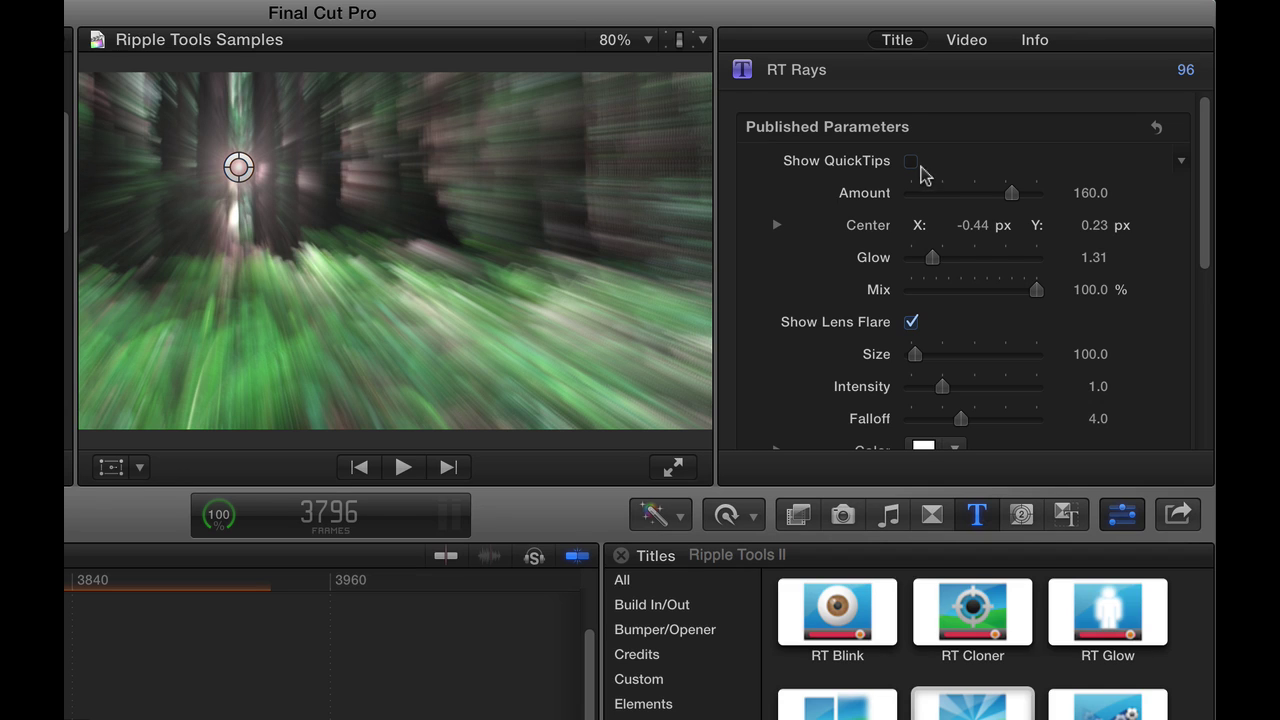
left_click(911, 161)
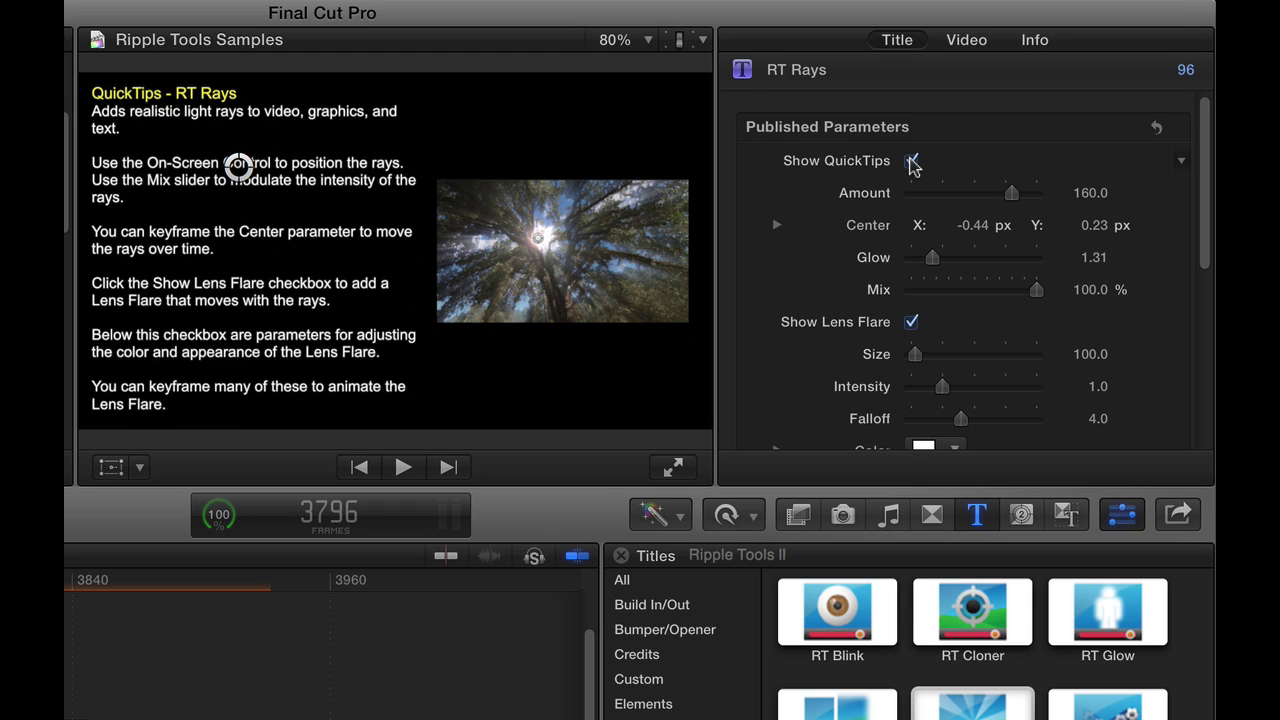
left_click(911, 161)
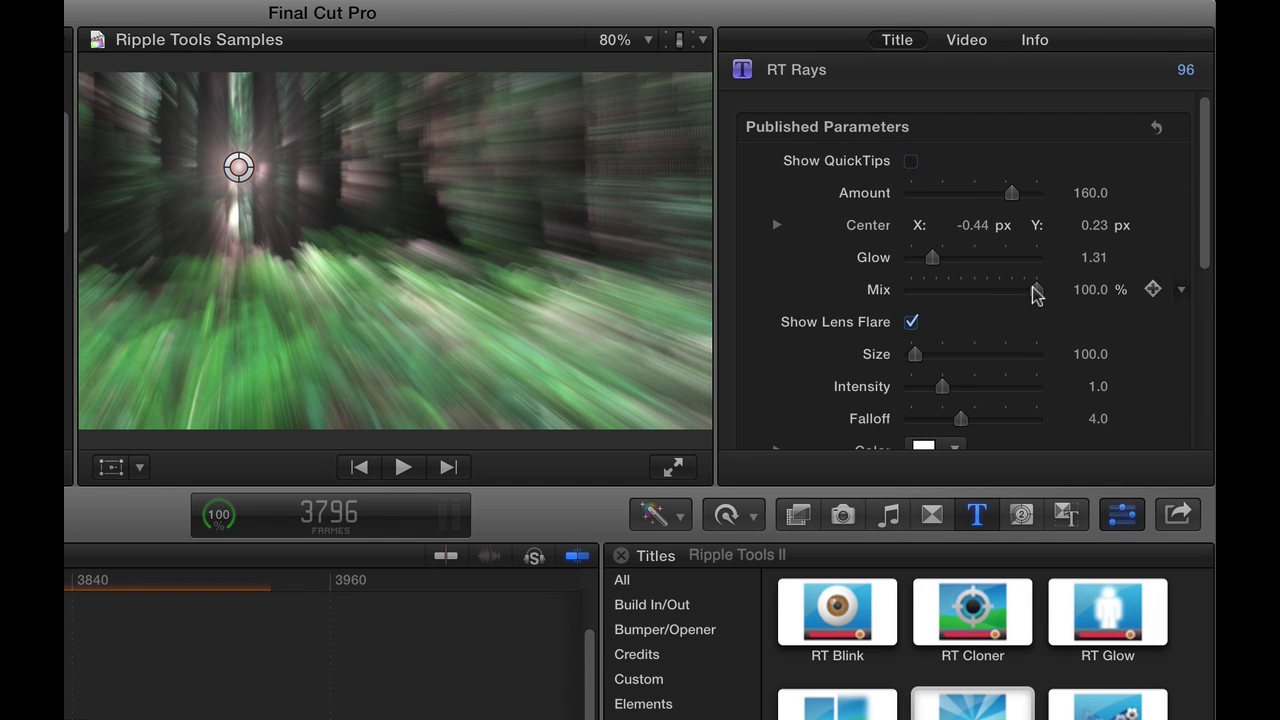
Set the RT Rays Mix to 49.48% and its Center to X -0.66 px, Y 0.3 px
left_click_drag(1036, 289, 973, 293)
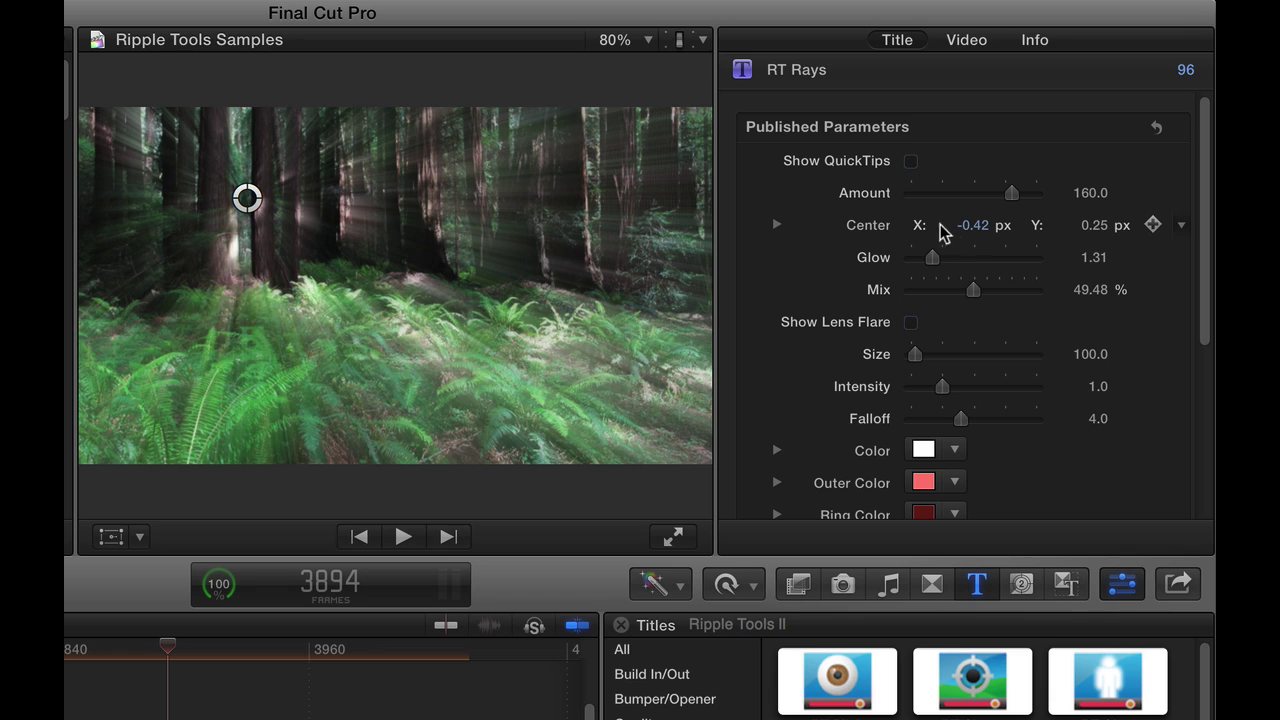
mouse_move(974, 225)
left_mouse_down()
mouse_move(962, 225)
mouse_move(990, 225)
mouse_move(958, 225)
left_mouse_up()
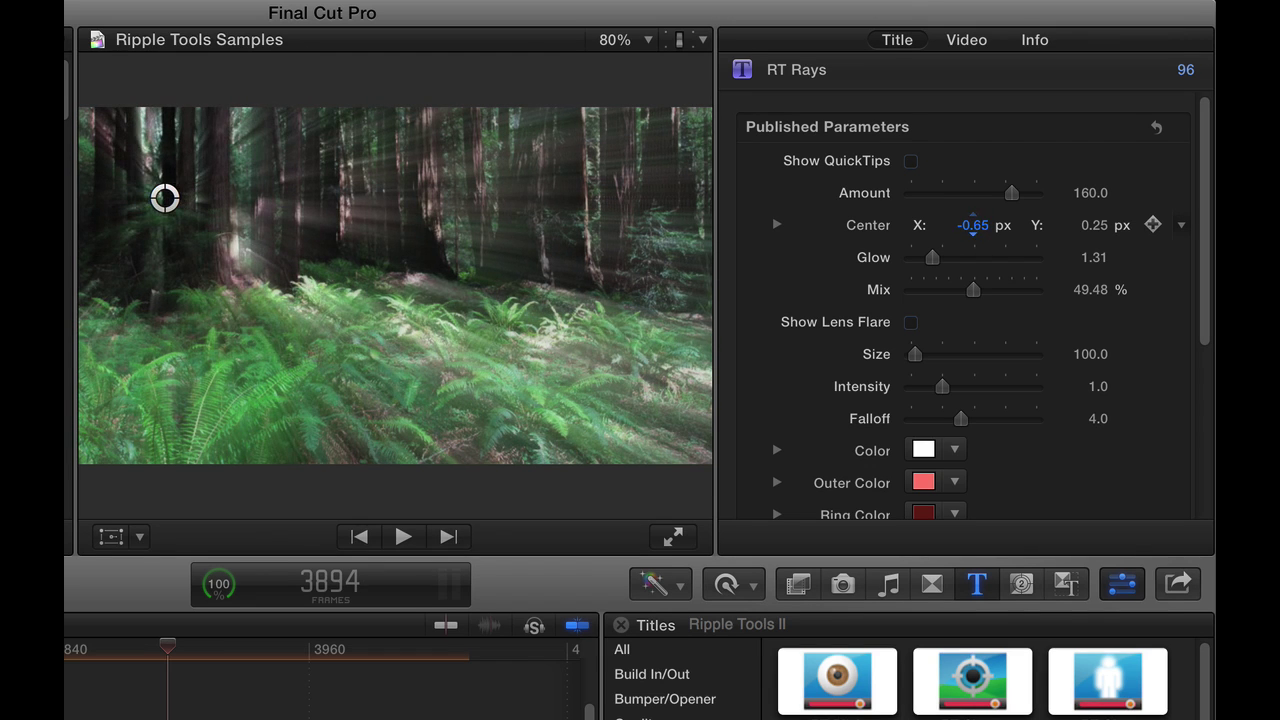
left_click_drag(1094, 225, 1093, 228)
left_click_drag(164, 205, 156, 175)
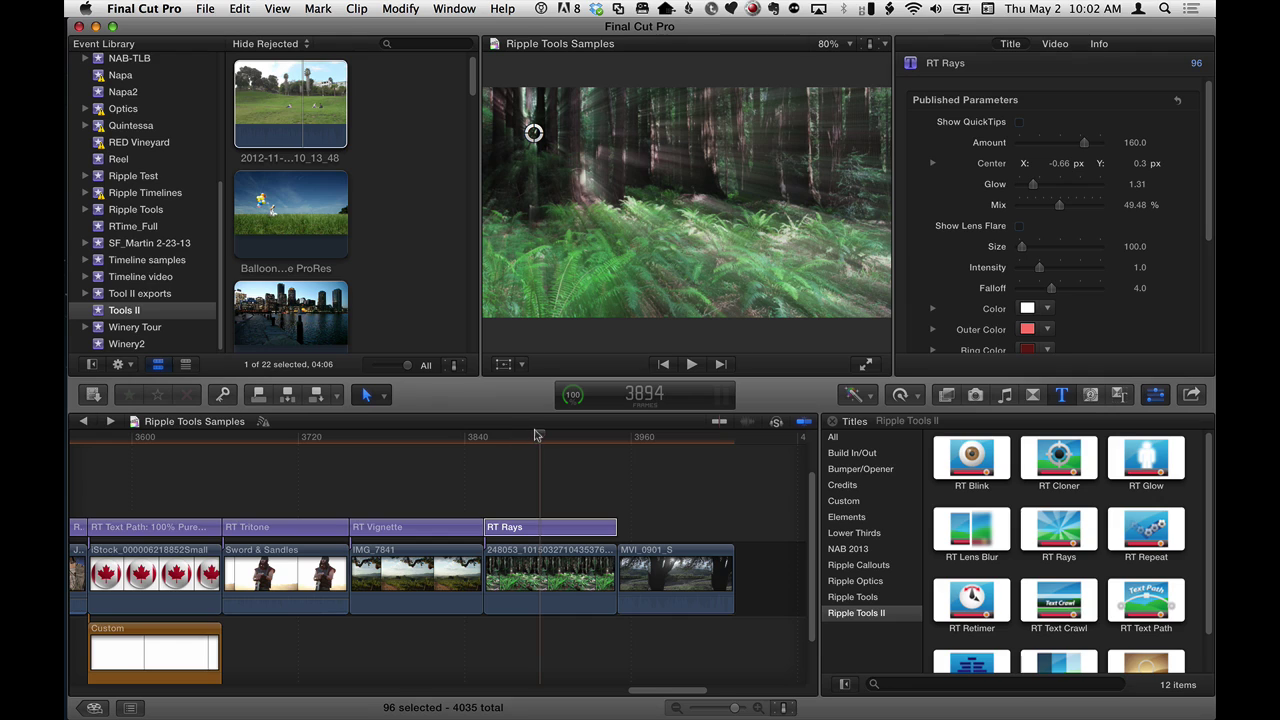
Add a Center keyframe on the first frame of the RT Rays title
left_click(535, 435)
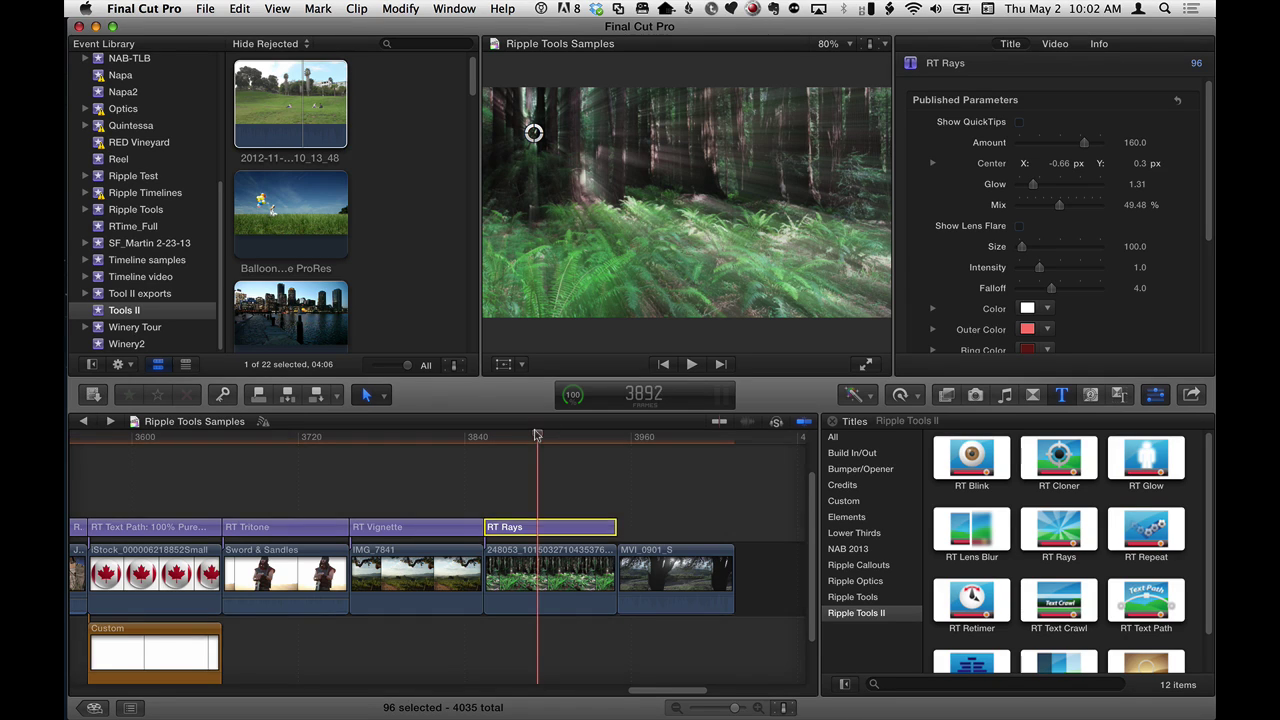
key("Up")
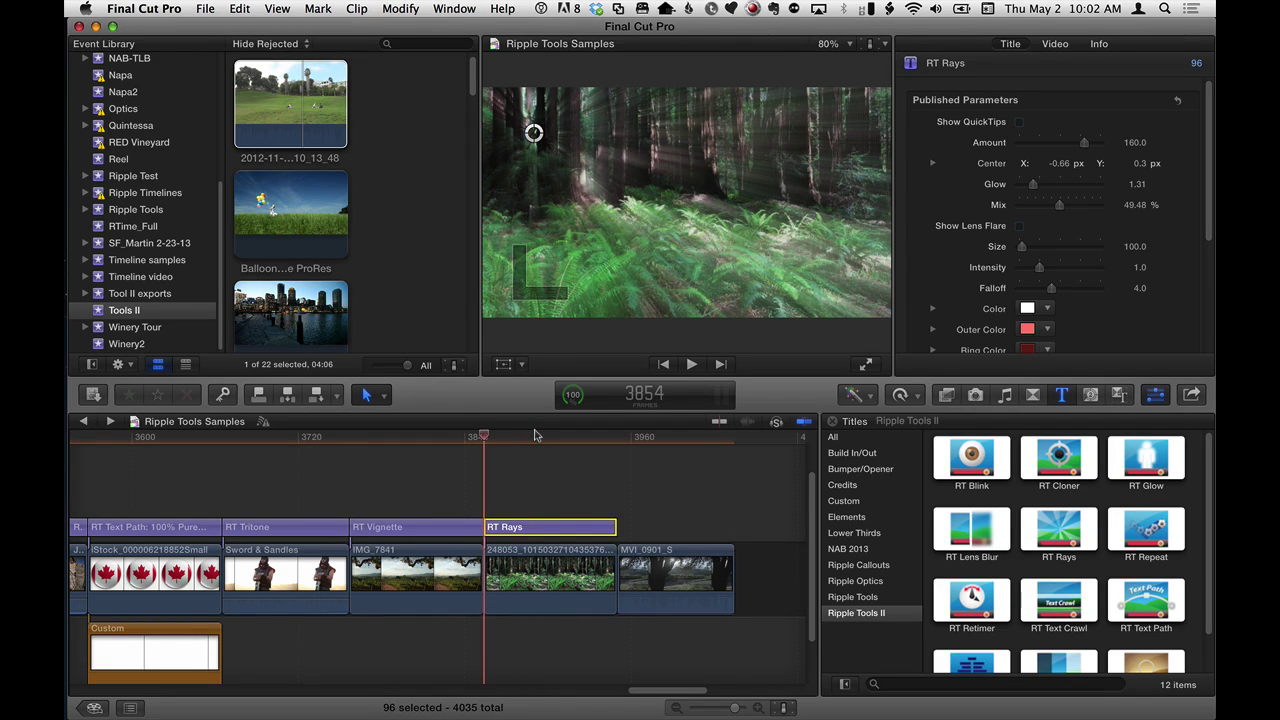
mouse_move(1176, 165)
left_click(1175, 164)
Set the rays' Center to X 0.07 px, Y 0.19 px on the title's last frame and play back the animation
key("Down")
key("Left")
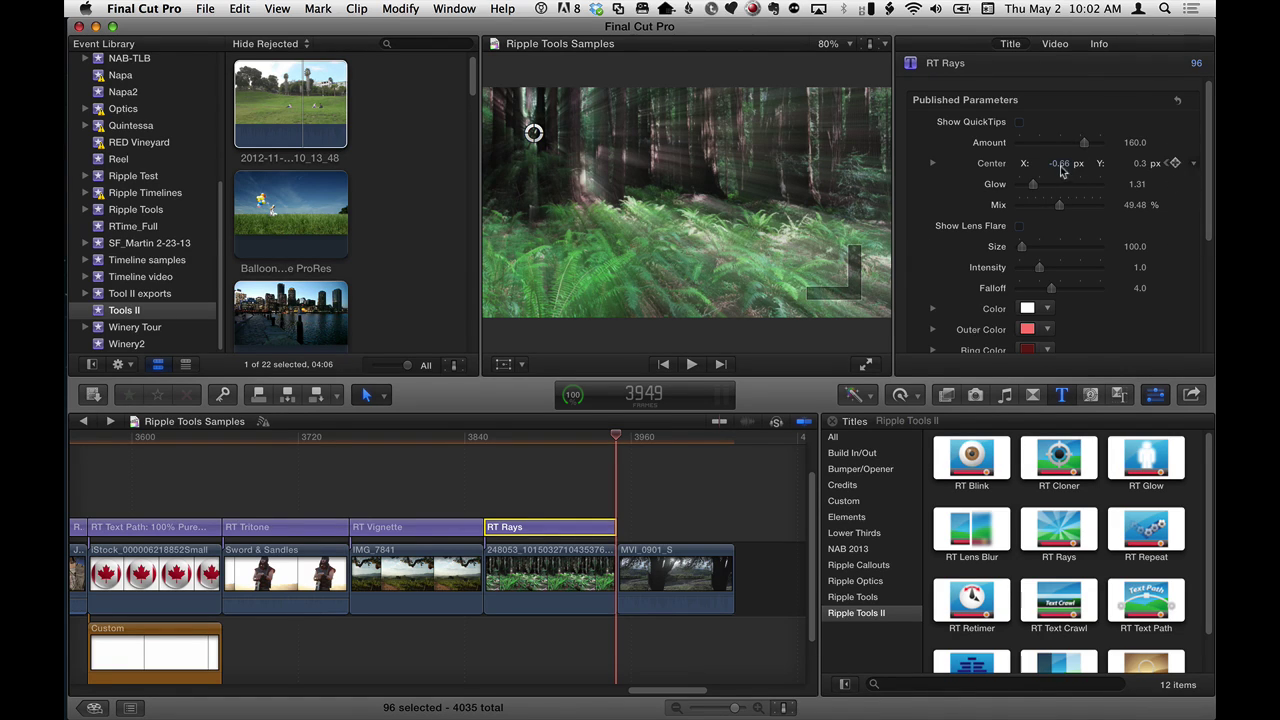
mouse_move(1061, 170)
left_mouse_down()
mouse_move(1128, 163)
mouse_move(1062, 163)
mouse_move(1078, 163)
left_mouse_up()
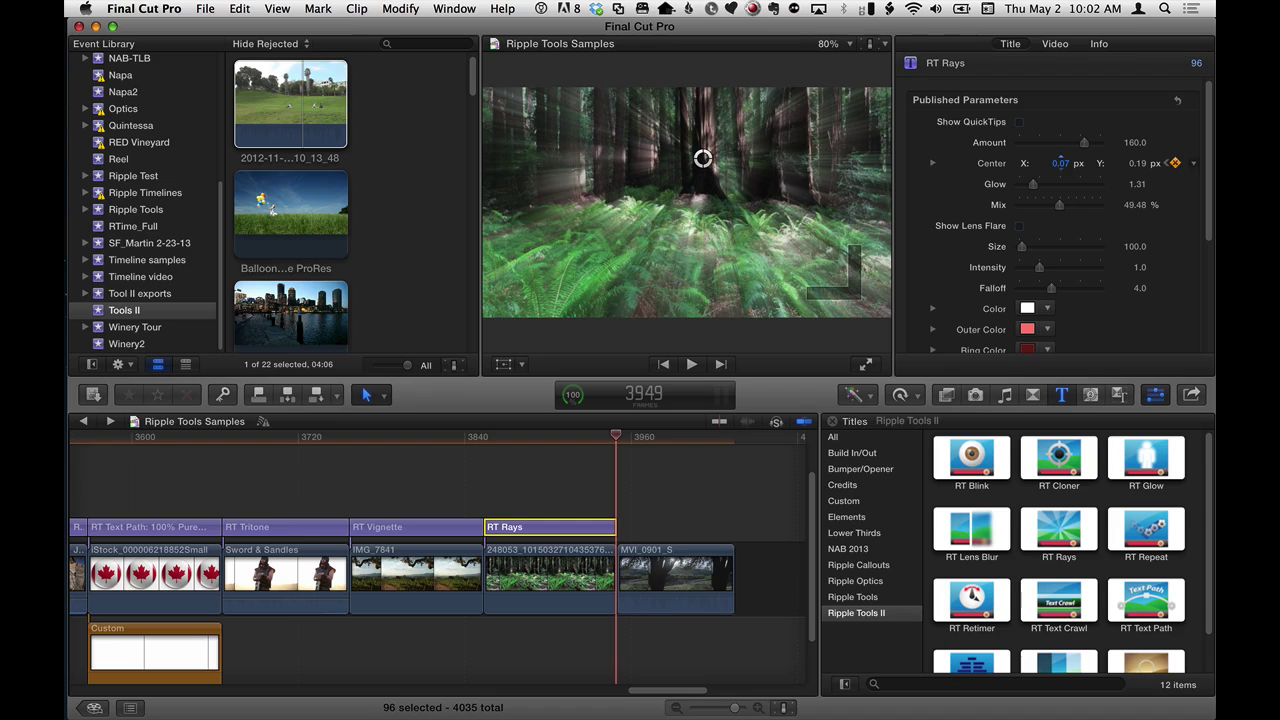
left_click(479, 441)
key("space")
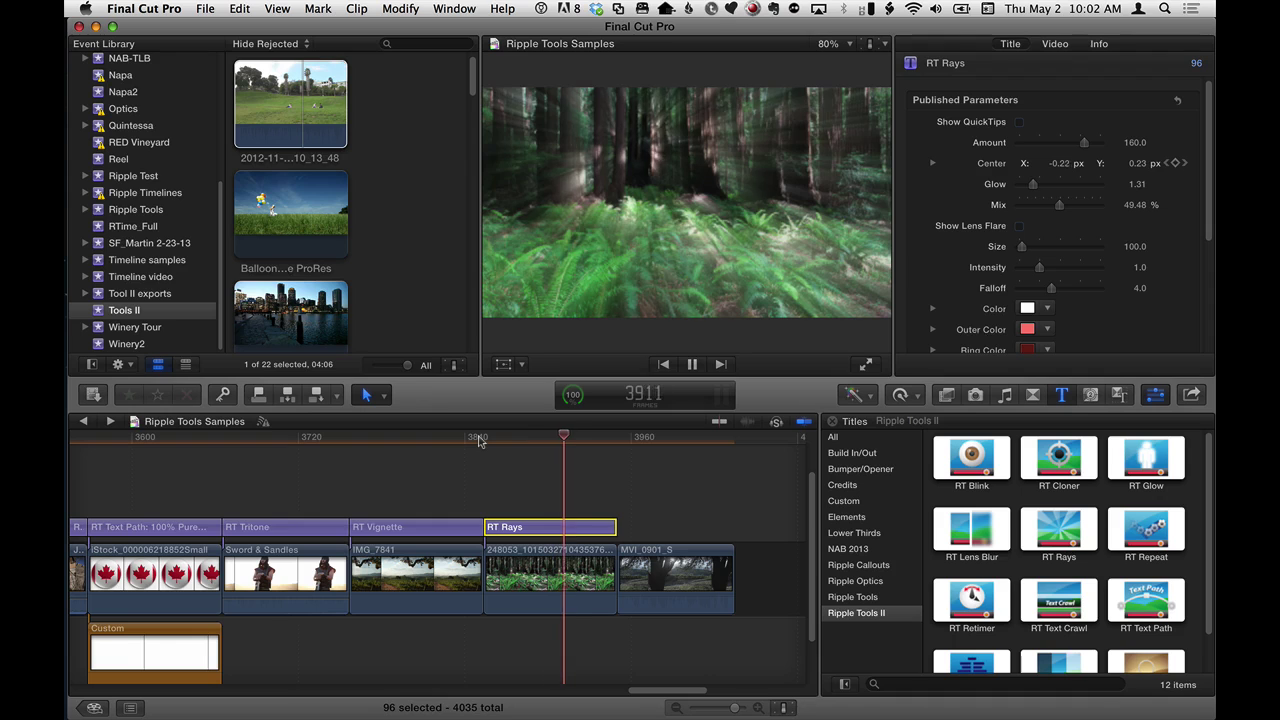
key("space")
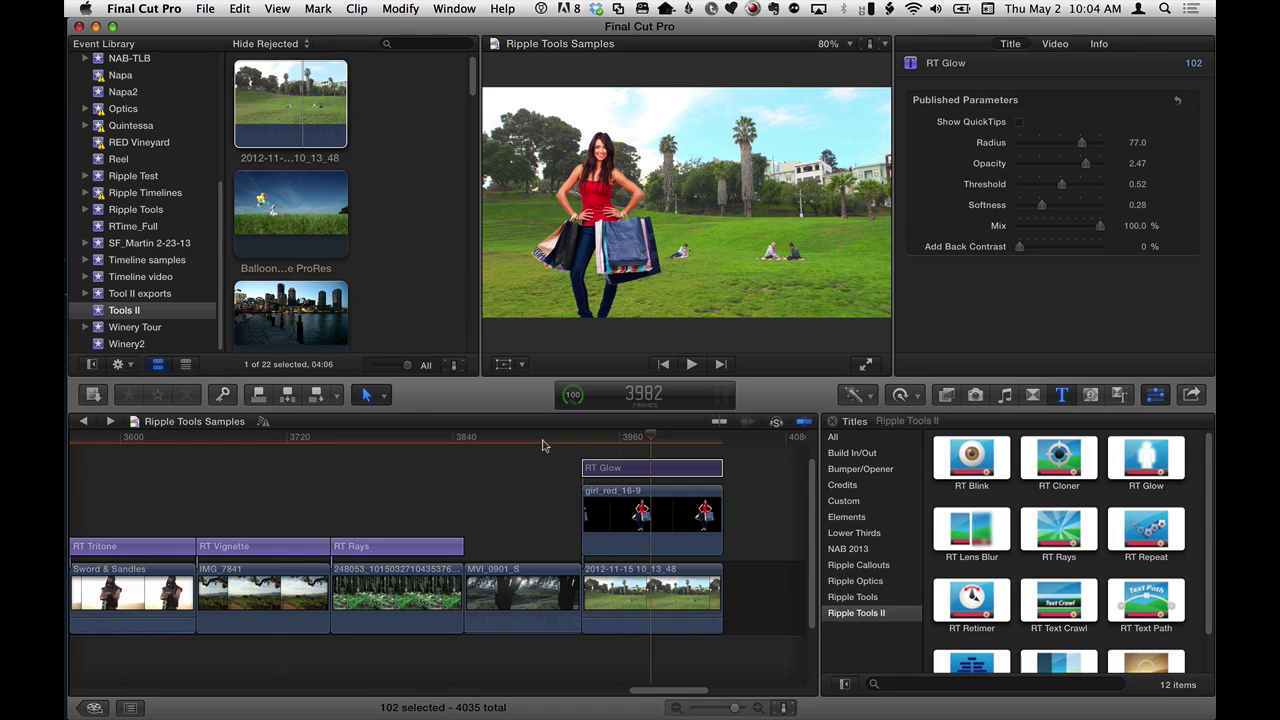
Enable the RT Glow title above the girl_red_16-9 clip
left_click(648, 493)
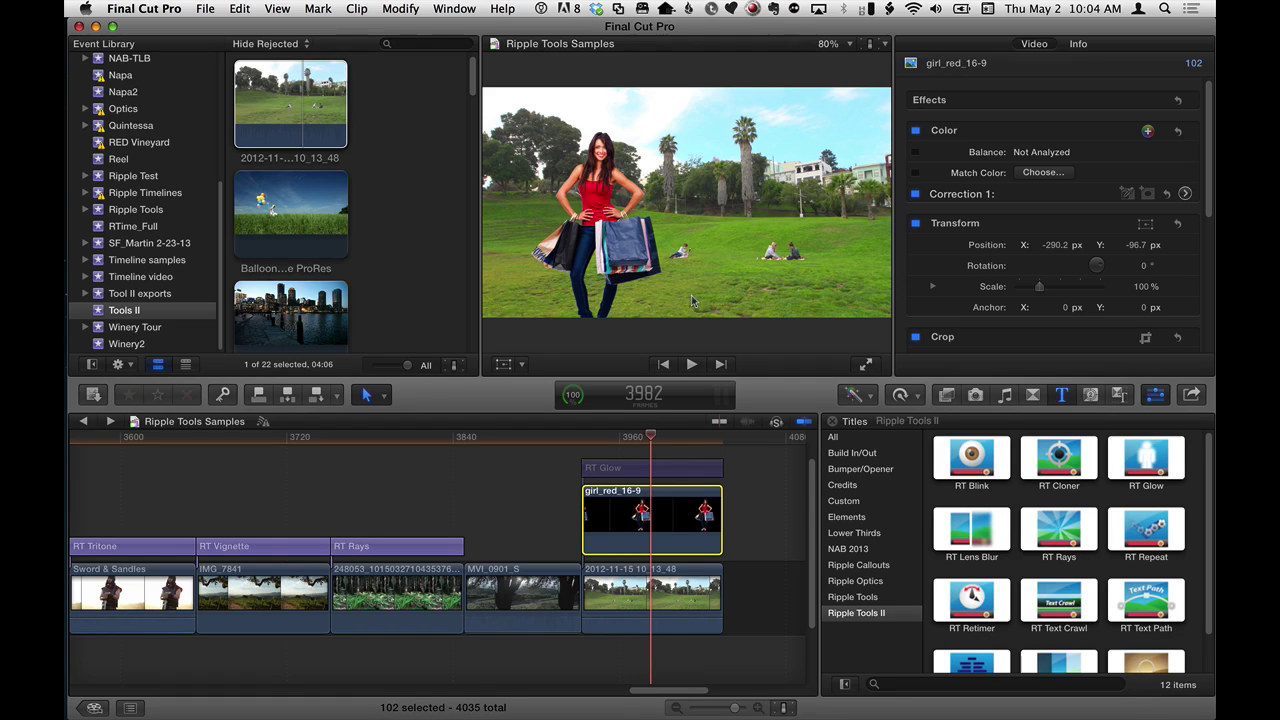
left_click_drag(646, 469, 645, 471)
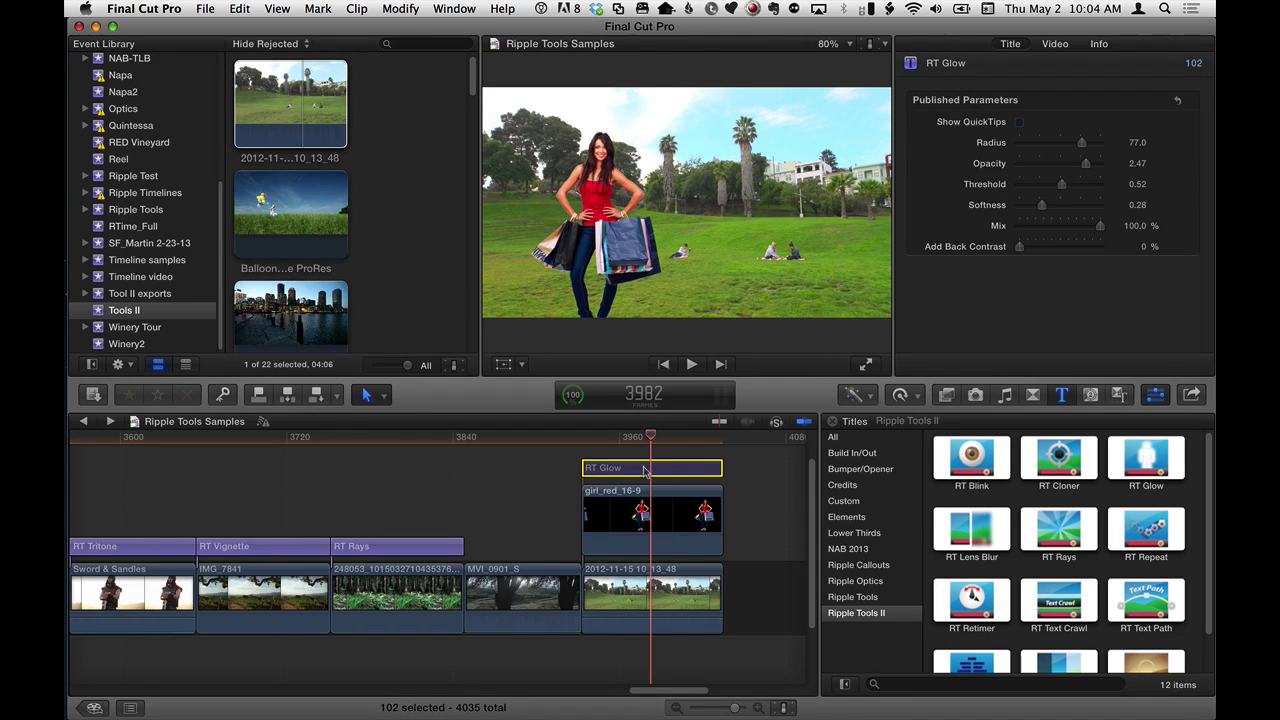
key("v")
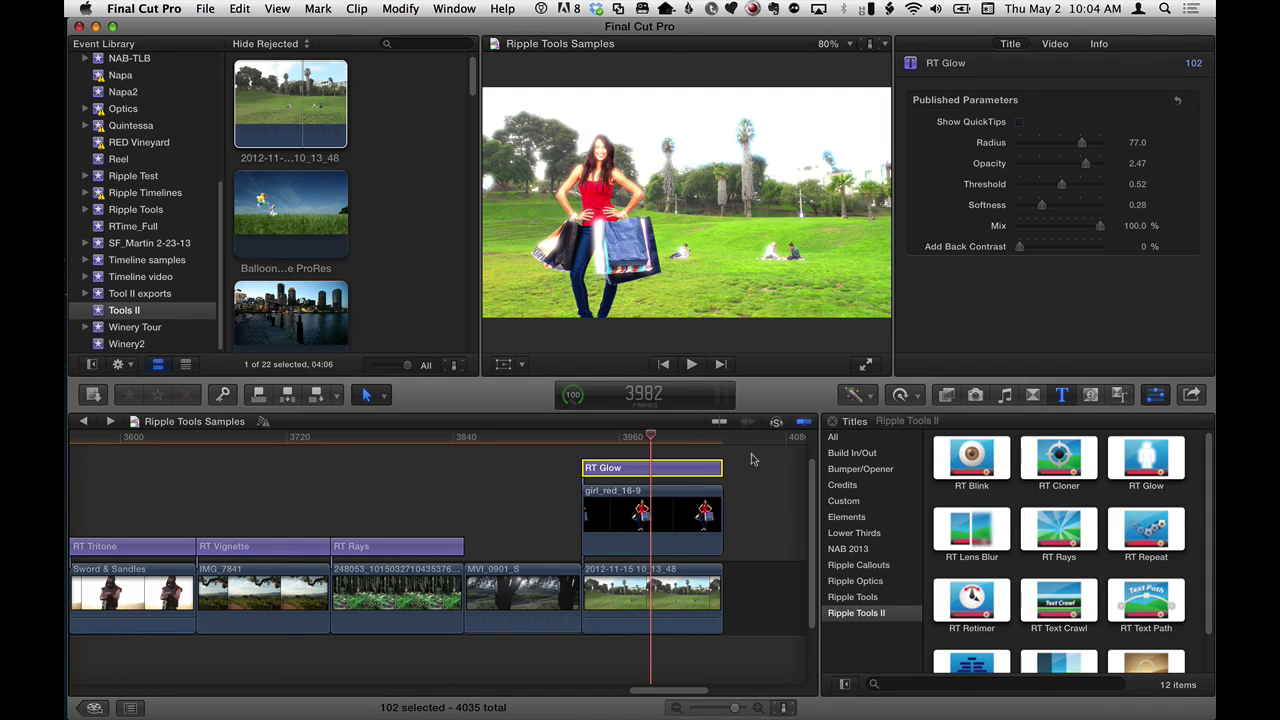
Combine the RT Glow title and the girl_red_16-9 clip into a compound clip named Glow in the Tools II event
left_click_drag(754, 458, 678, 532)
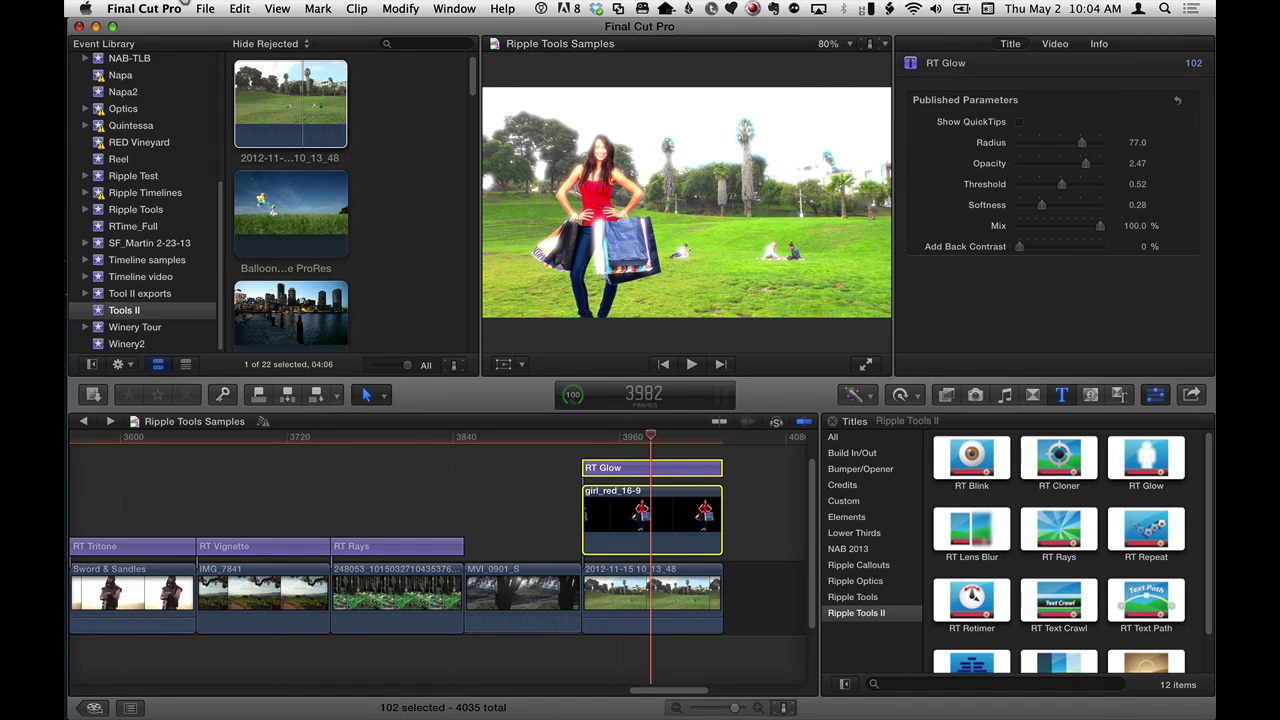
left_click(204, 8)
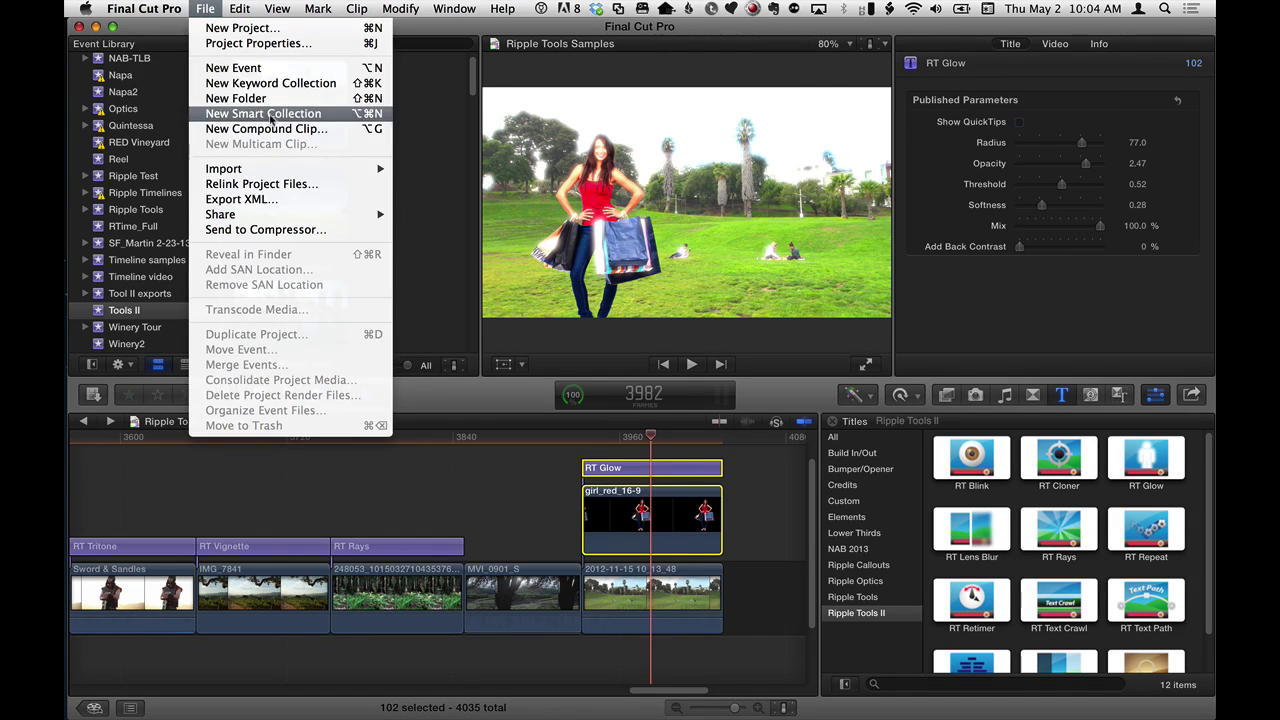
left_click(334, 131)
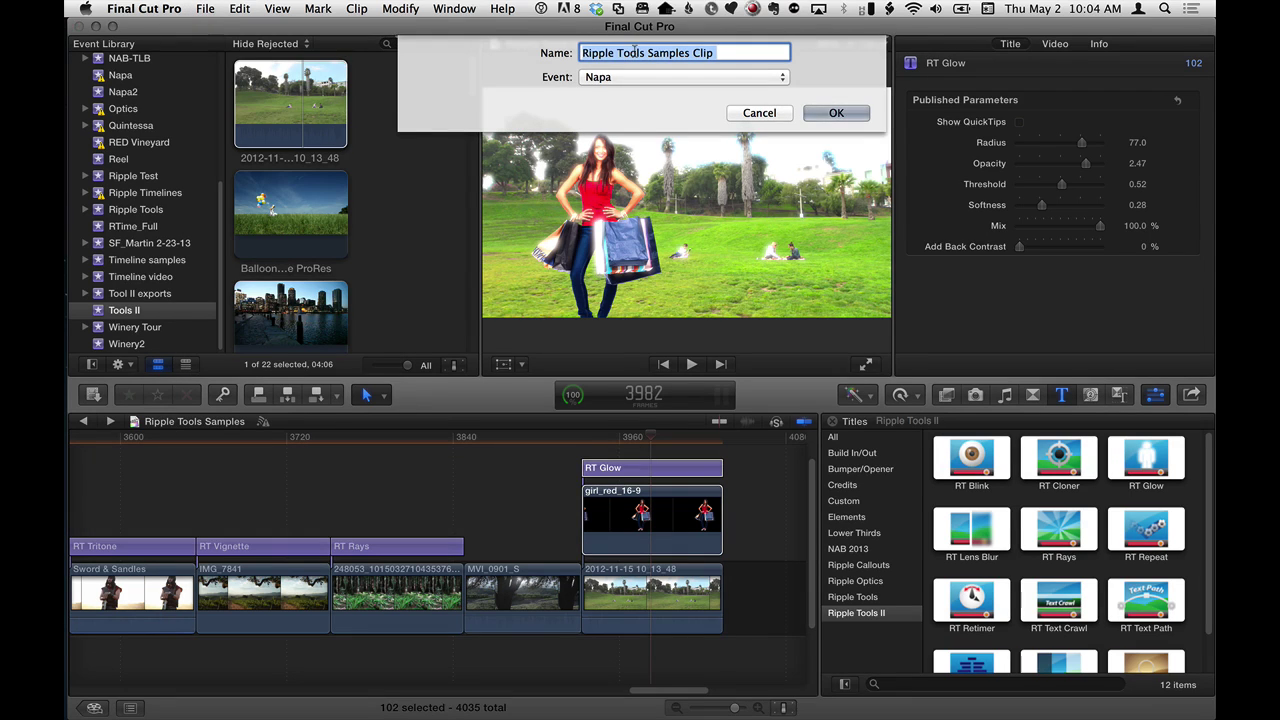
type("Glow")
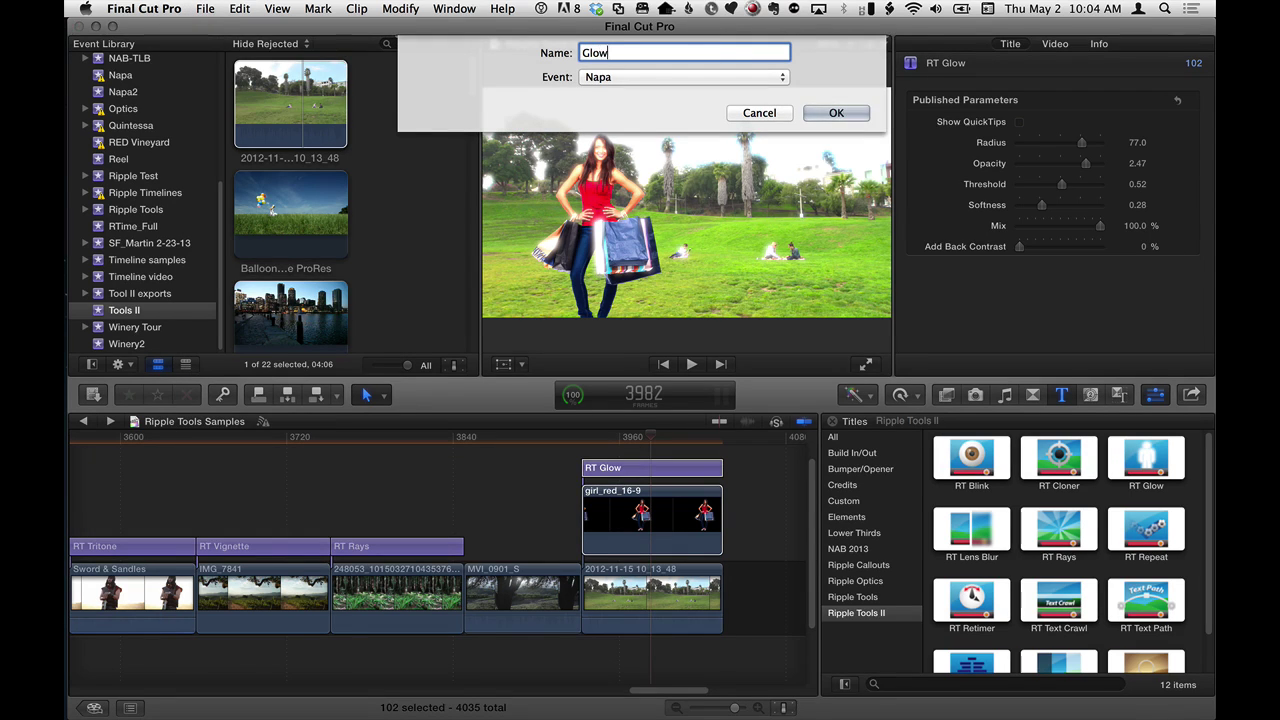
left_click(614, 80)
left_click(628, 278)
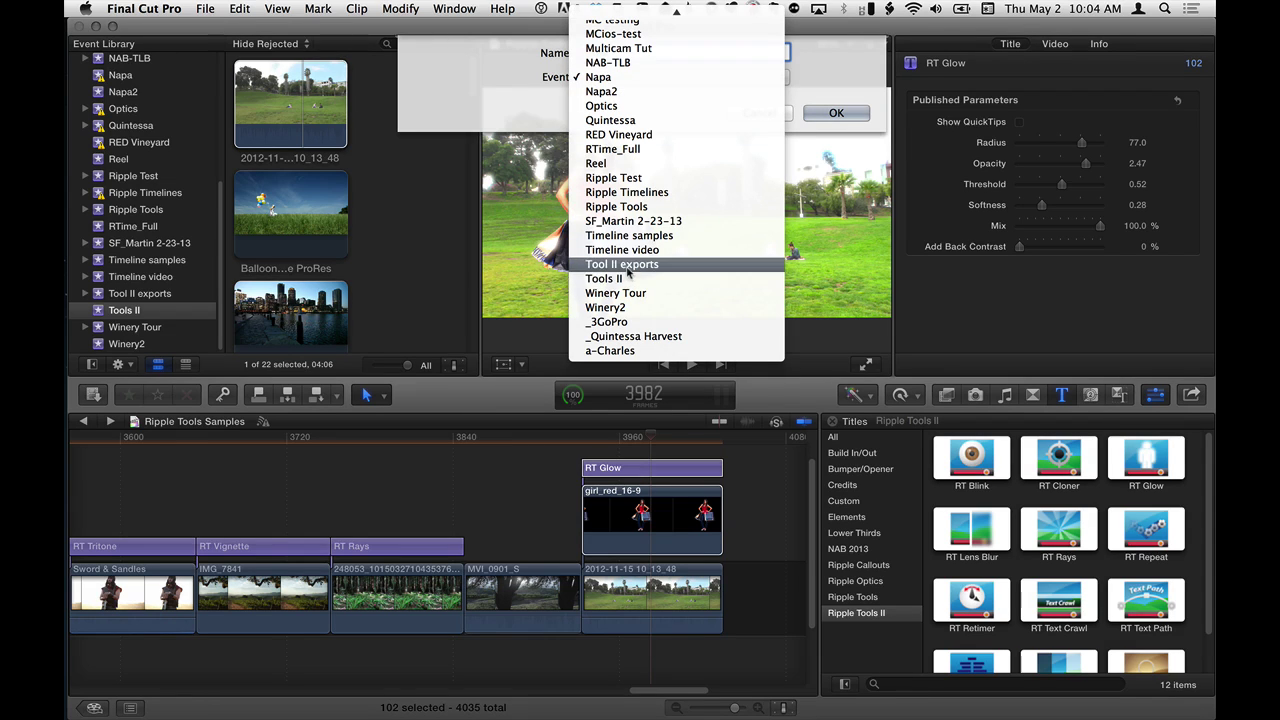
left_click(845, 112)
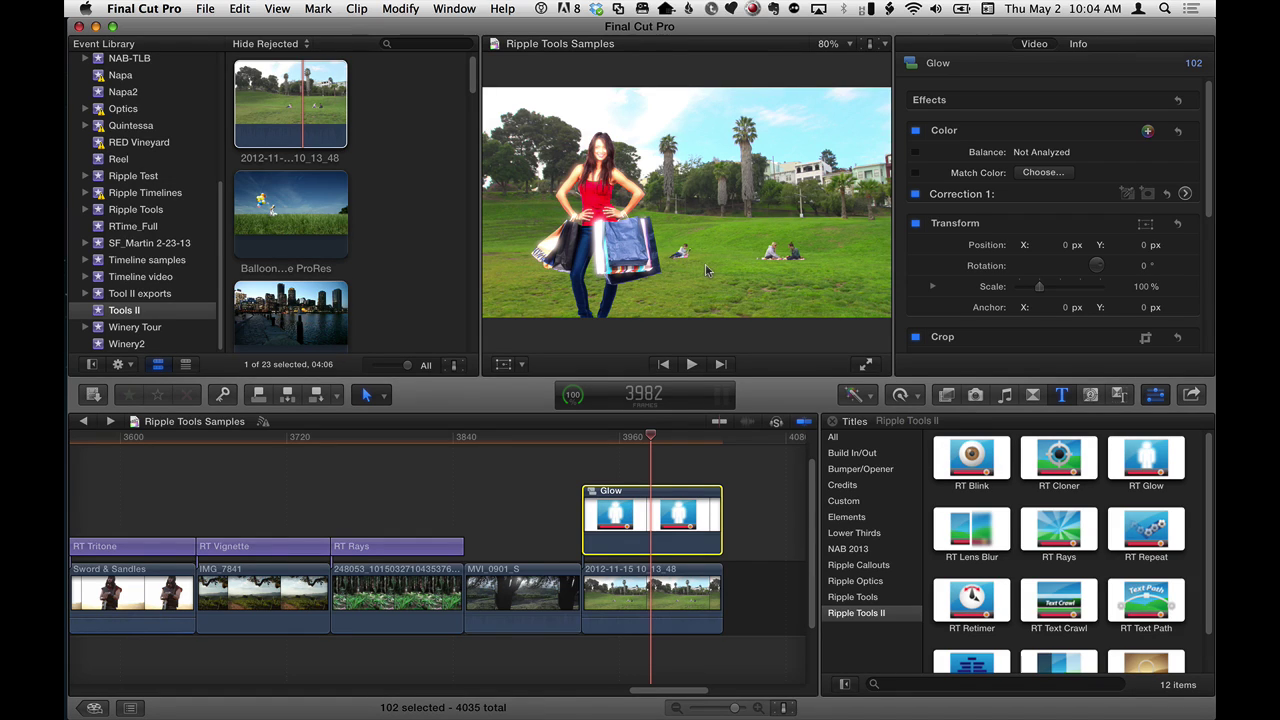
Inside the Glow compound clip, set the RT Glow title's Mix to 84.73 % and adjust its Threshold
double_click(646, 494)
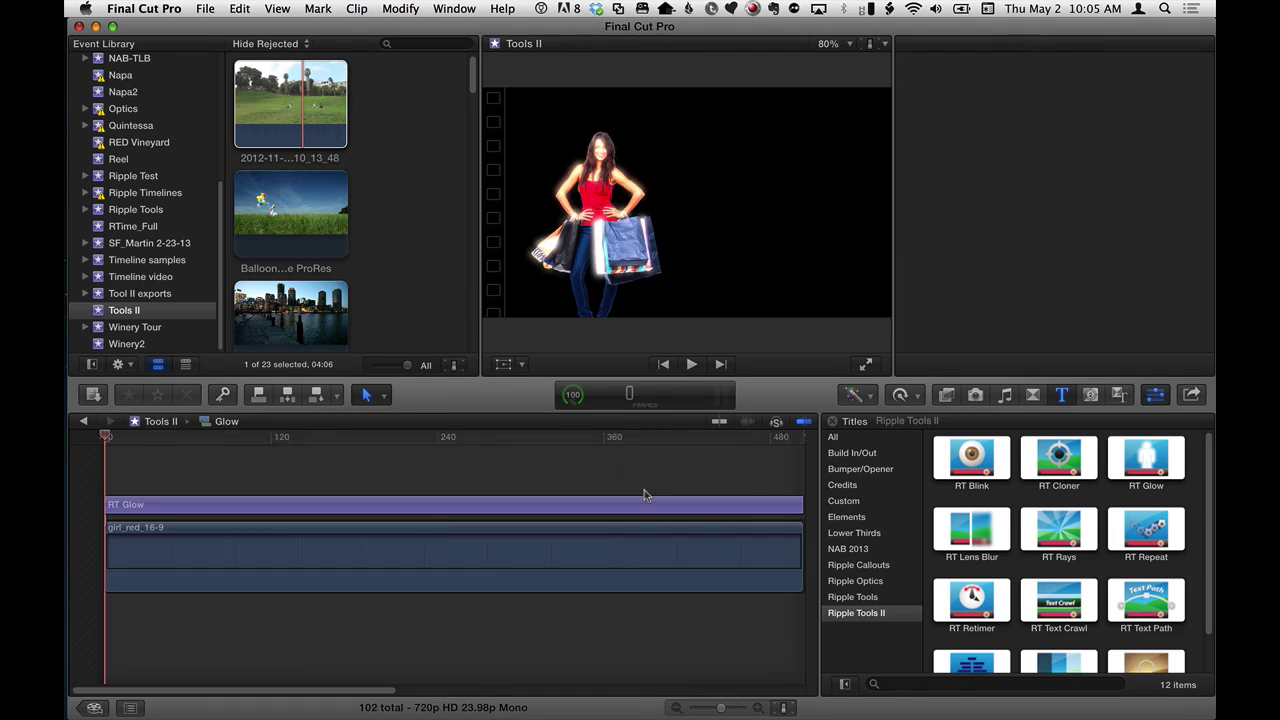
left_click(562, 506)
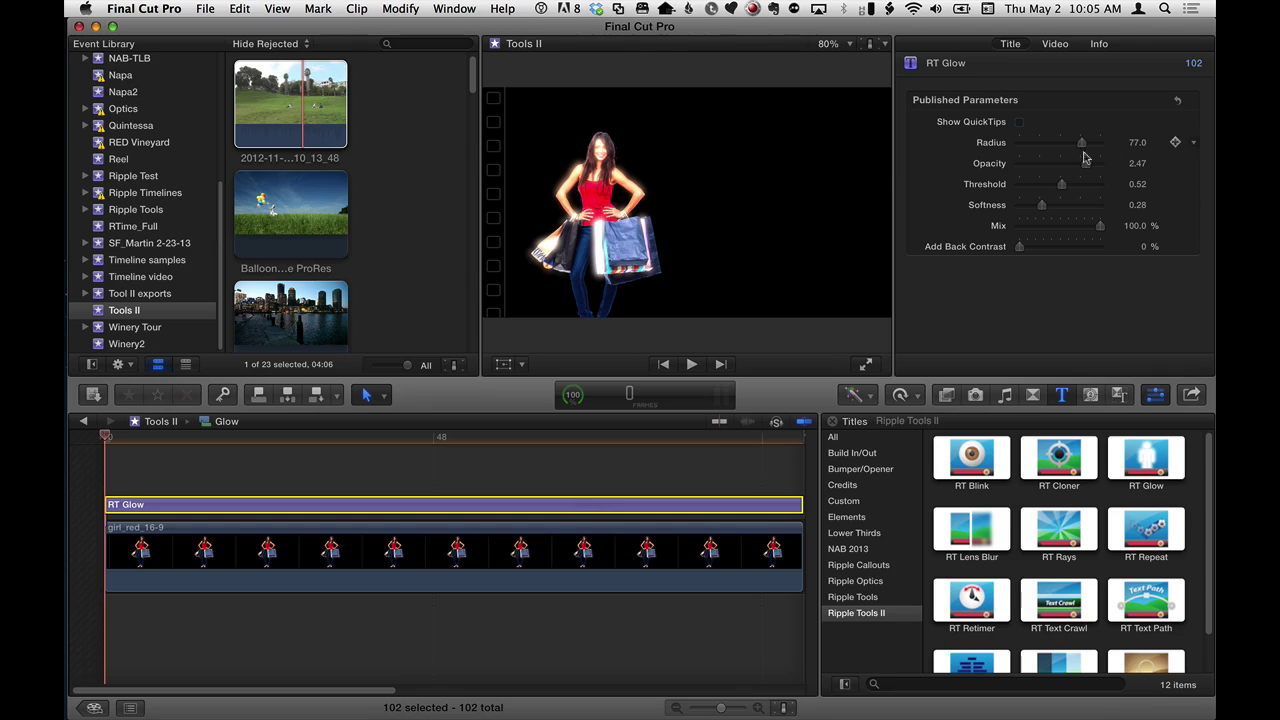
mouse_move(1090, 226)
left_mouse_down()
mouse_move(1064, 226)
mouse_move(1088, 226)
left_mouse_up()
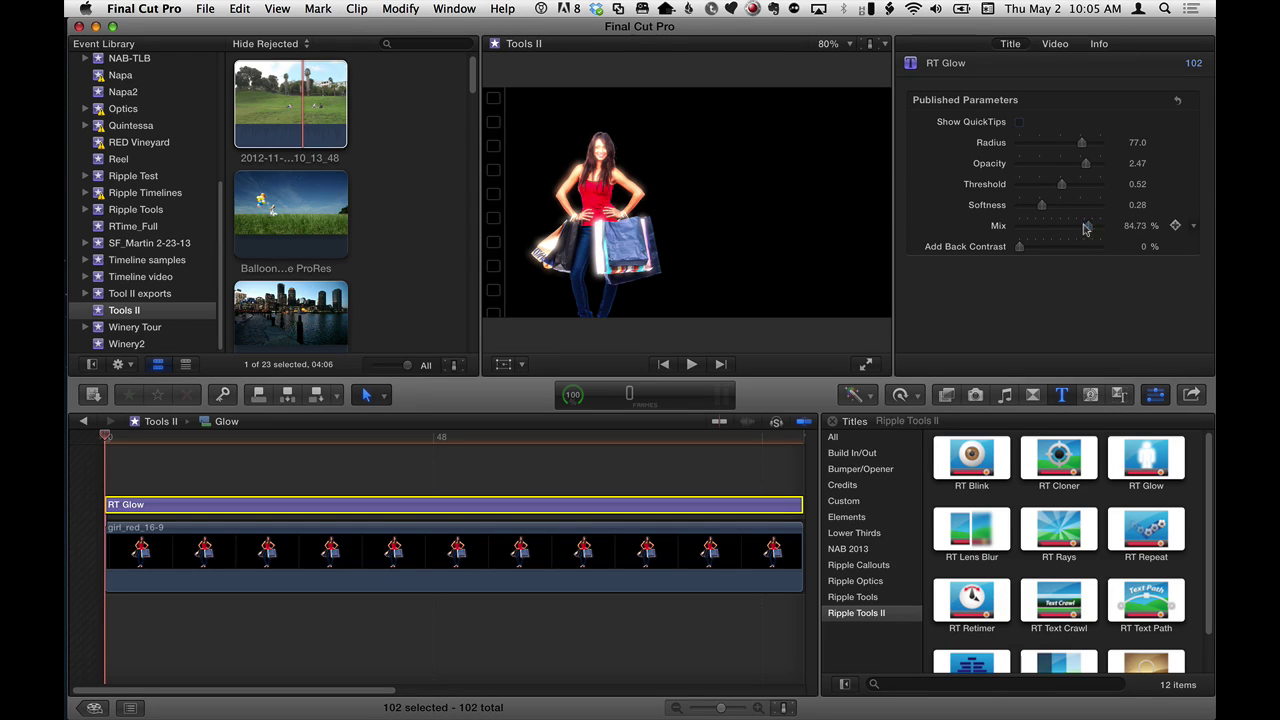
mouse_move(1062, 184)
left_mouse_down()
mouse_move(1040, 184)
mouse_move(1074, 185)
mouse_move(1061, 185)
left_mouse_up()
left_click(83, 421)
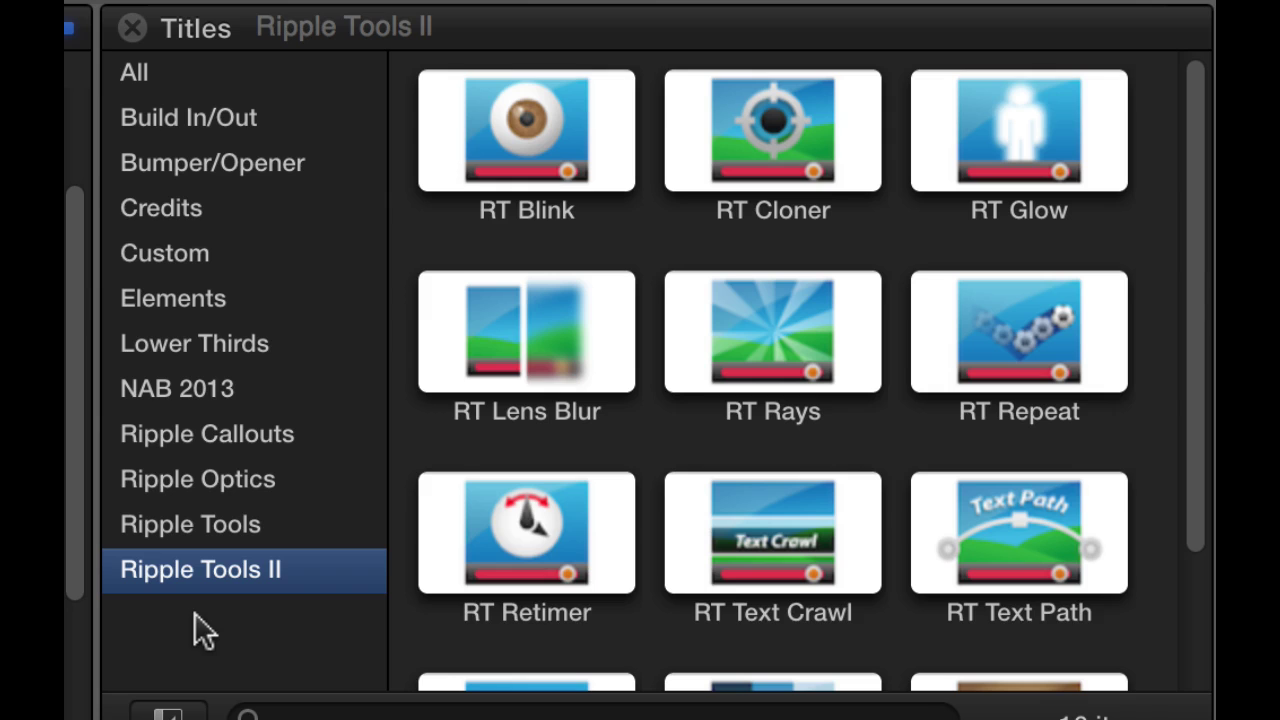
Browse the Ripple Tools, Ripple Optics and Ripple Callouts title categories, and open the transitions browser
left_click(243, 530)
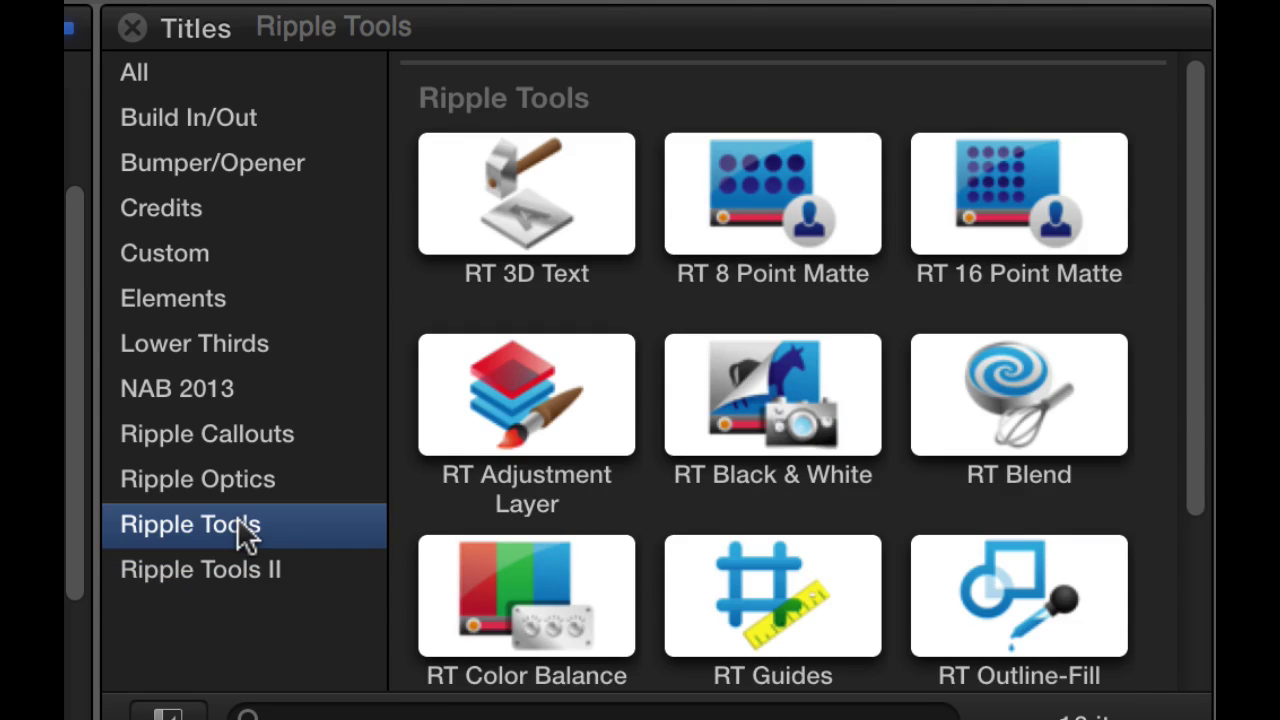
left_click_drag(1194, 386, 1157, 271)
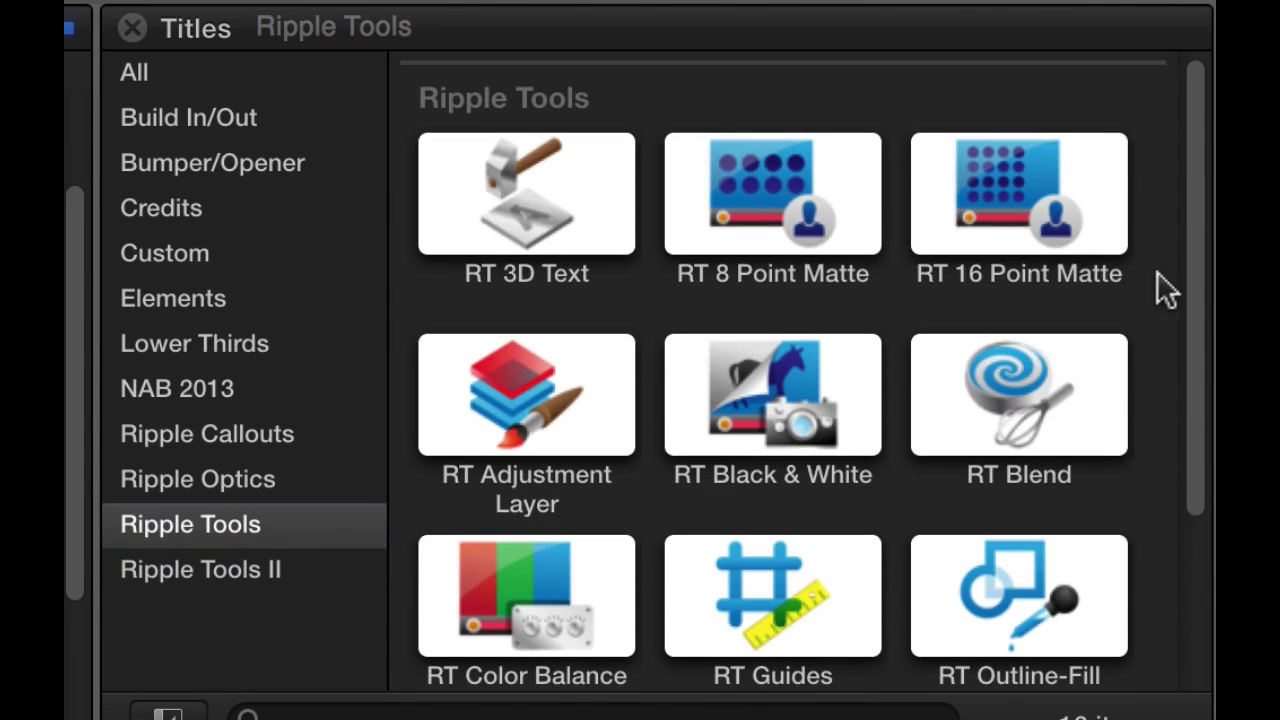
left_click(256, 486)
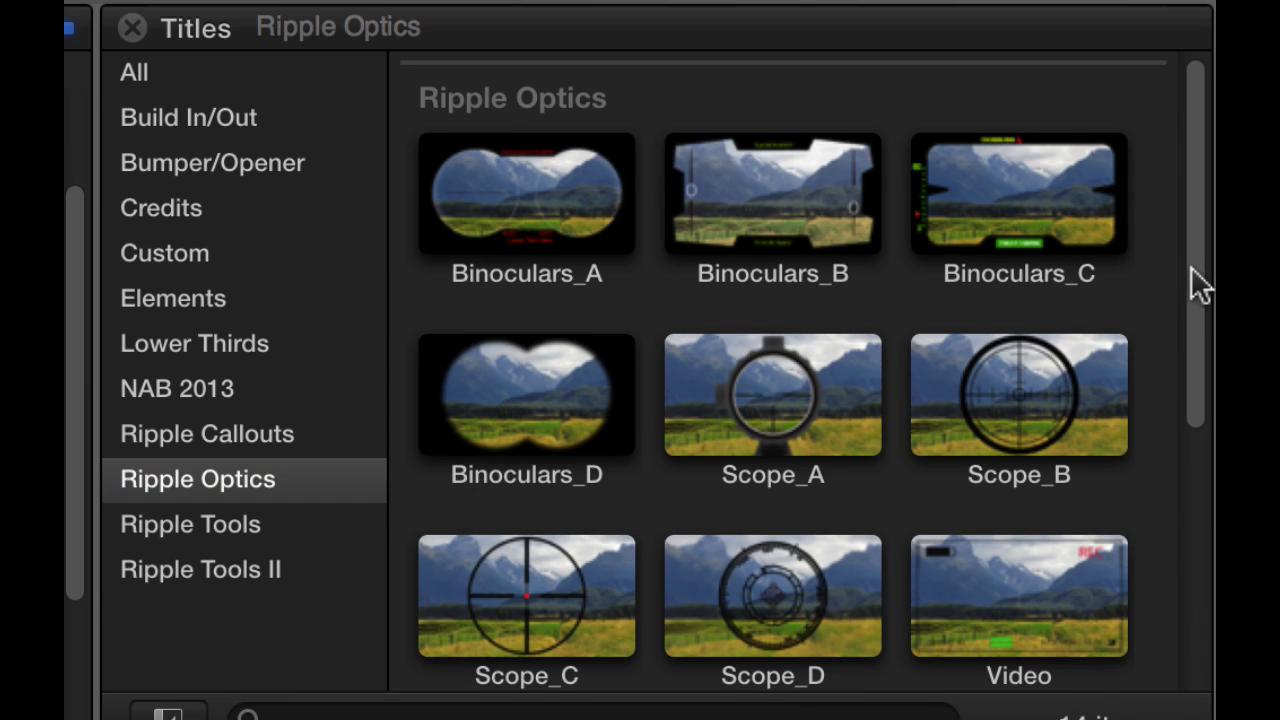
left_click_drag(1200, 285, 1206, 568)
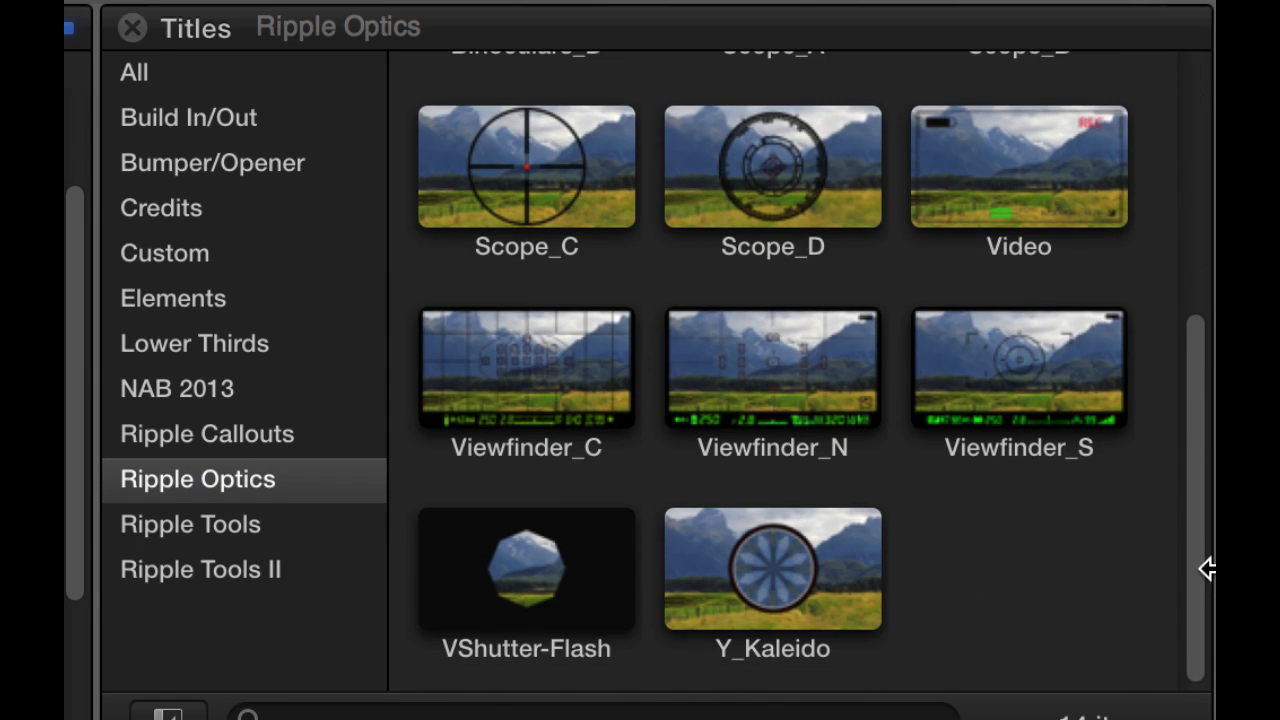
left_click(272, 436)
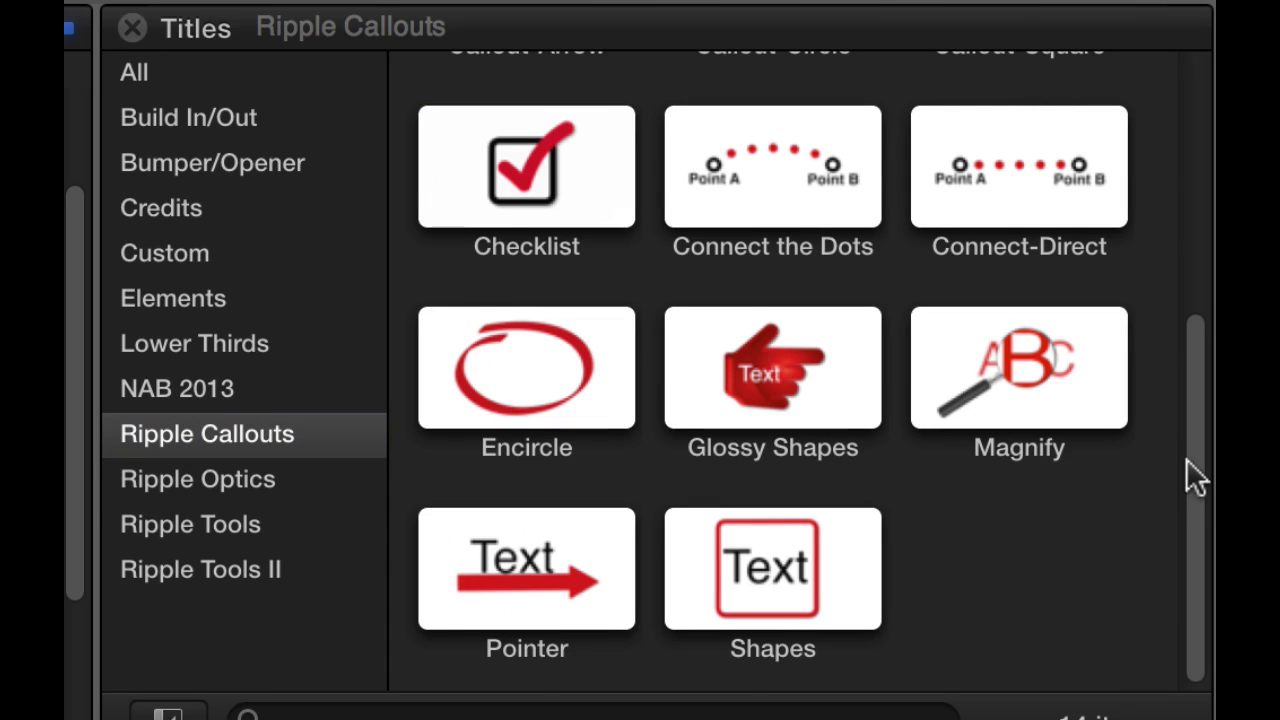
left_click_drag(1188, 460, 1173, 169)
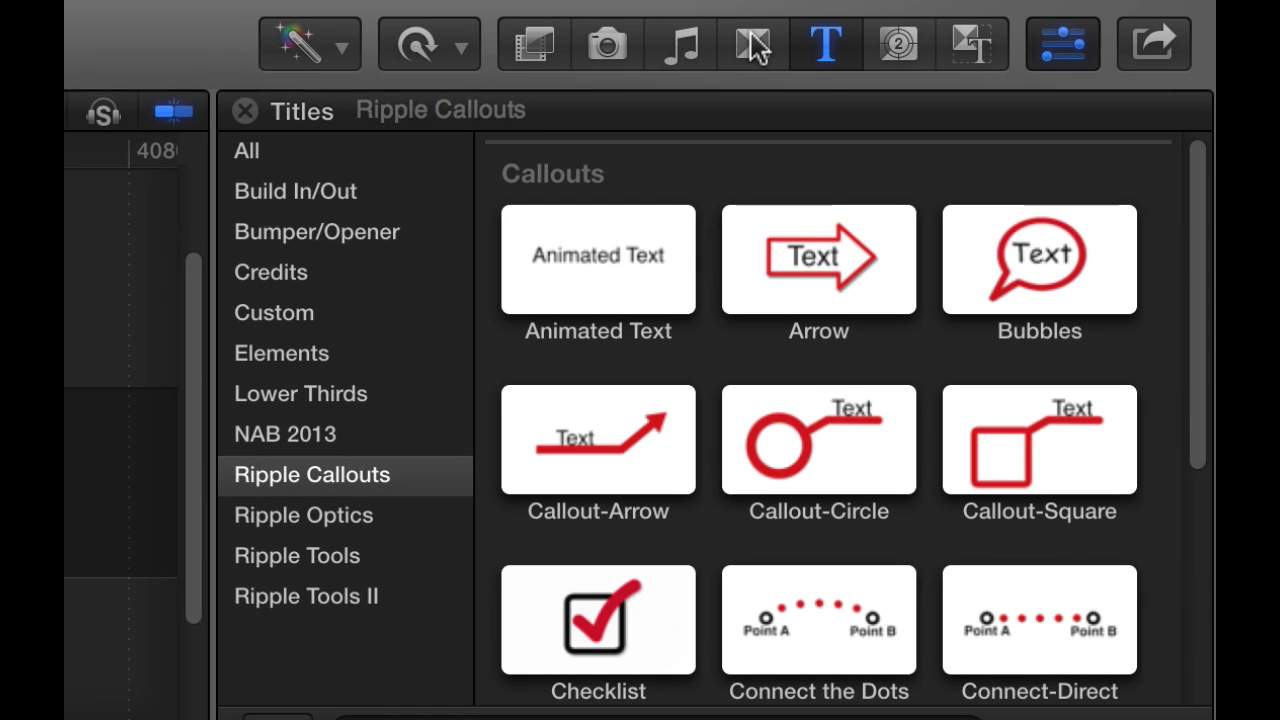
left_click(752, 44)
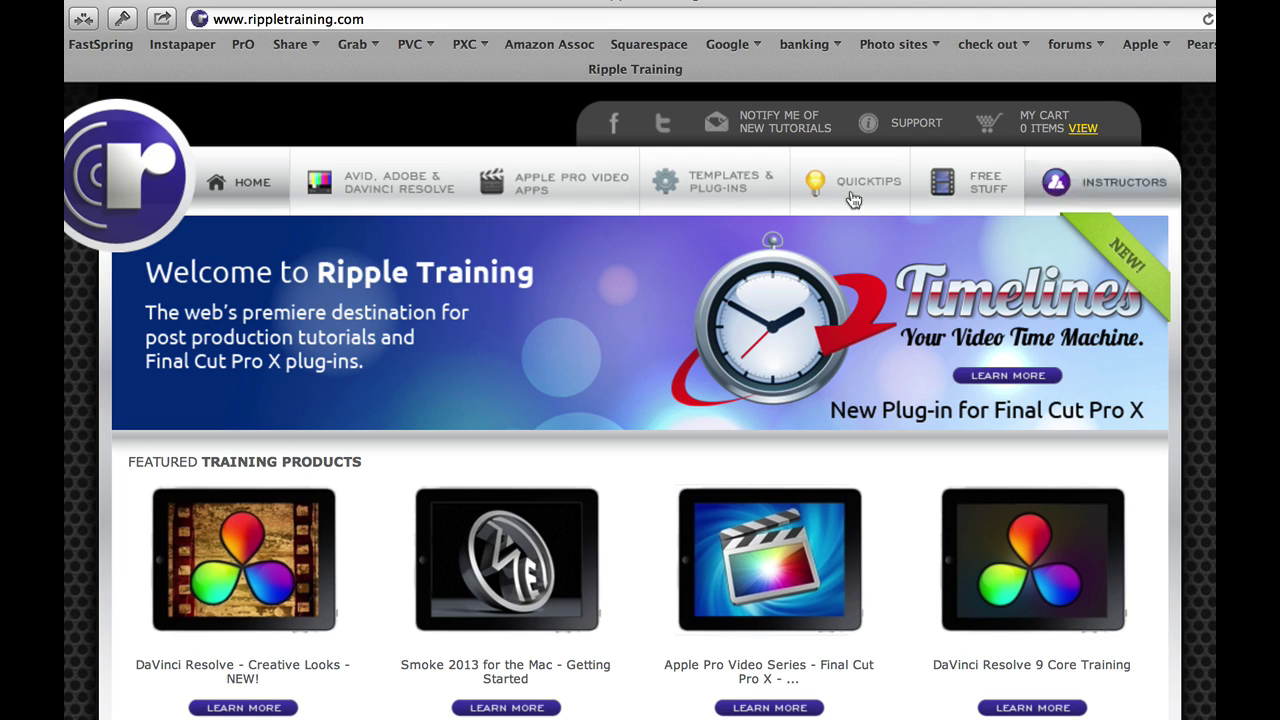
On the Ripple Training website, open the Callouts for Final Cut Pro X plug-in page and review its description and purchase options
mouse_move(718, 188)
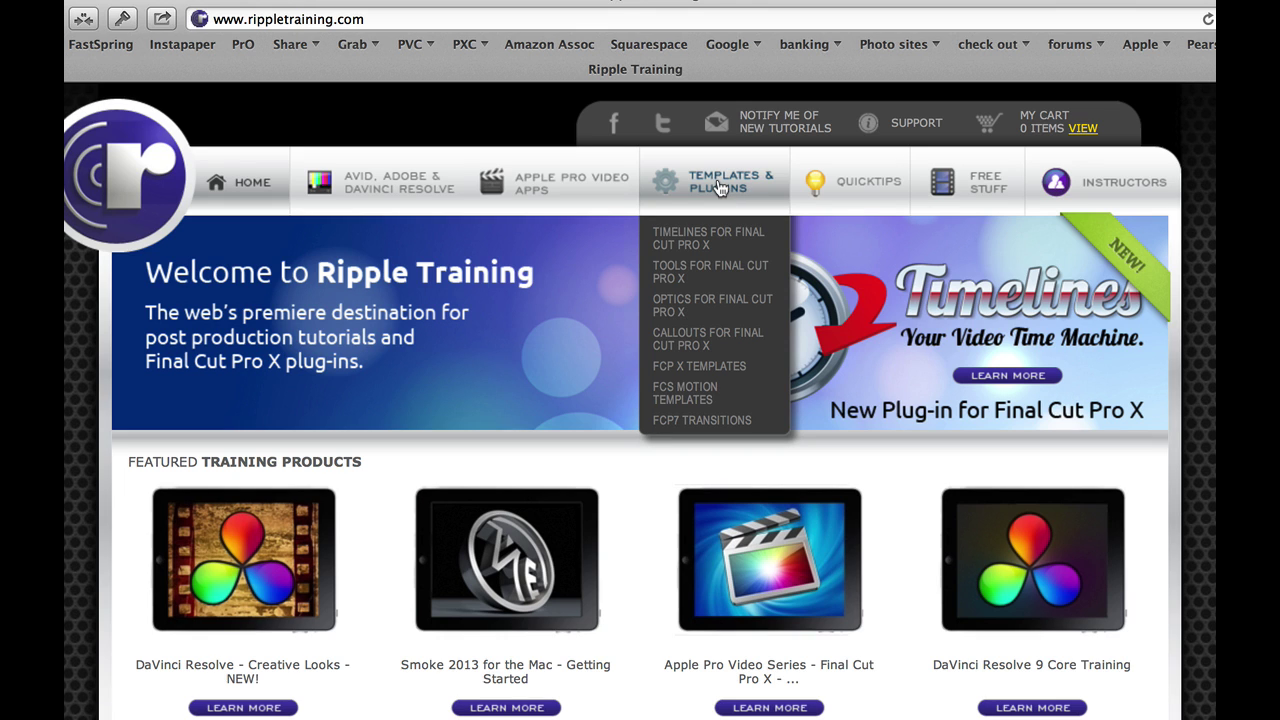
left_click(706, 337)
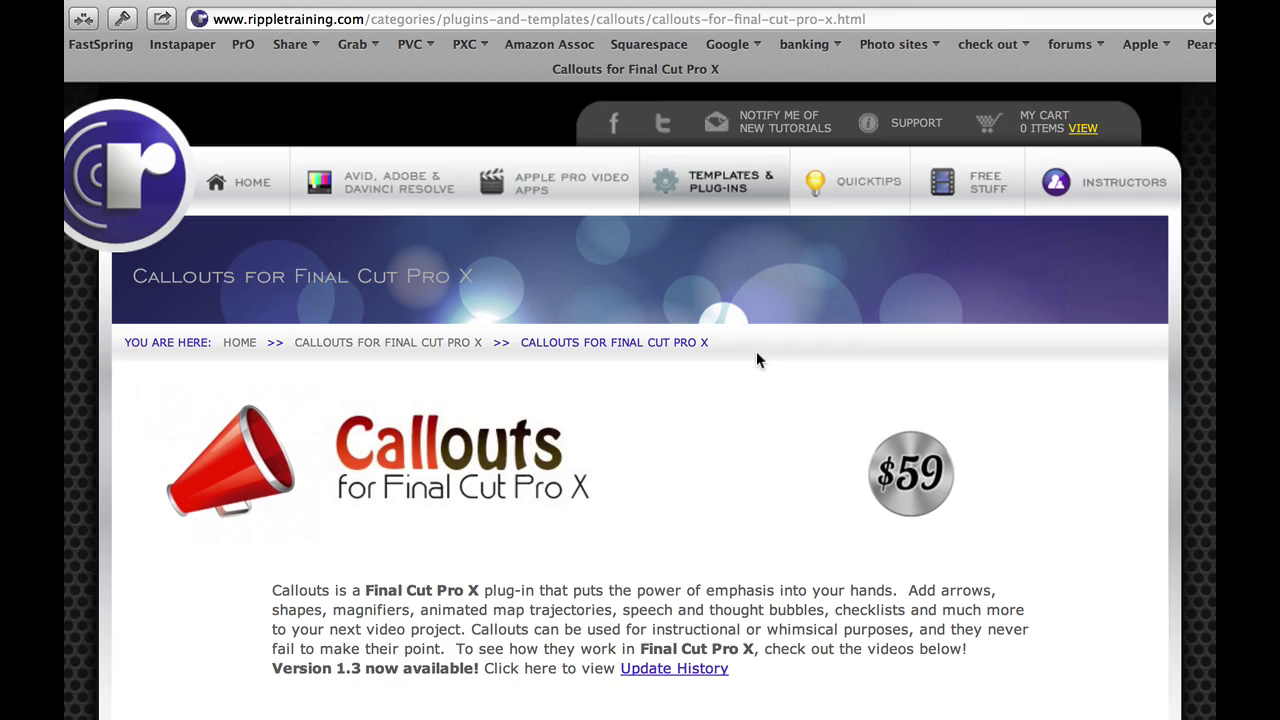
scroll(756, 351, "down", 5)
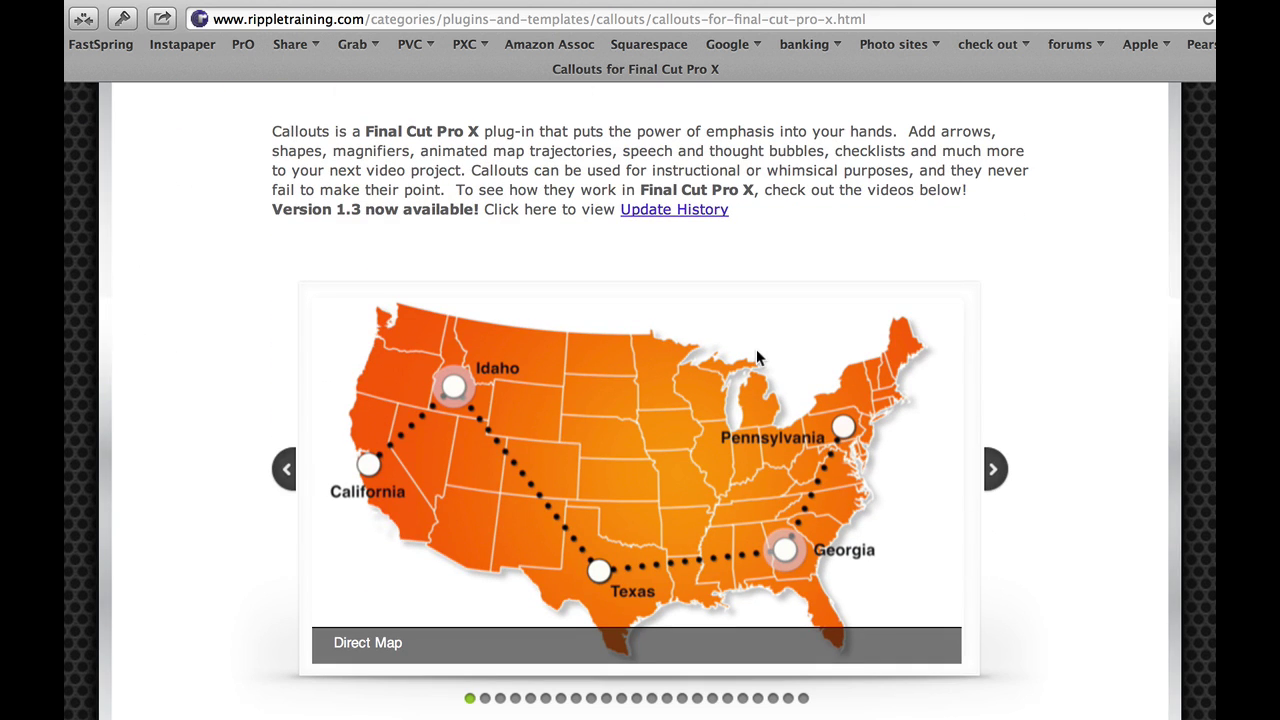
scroll(640, 400, "down", 10)
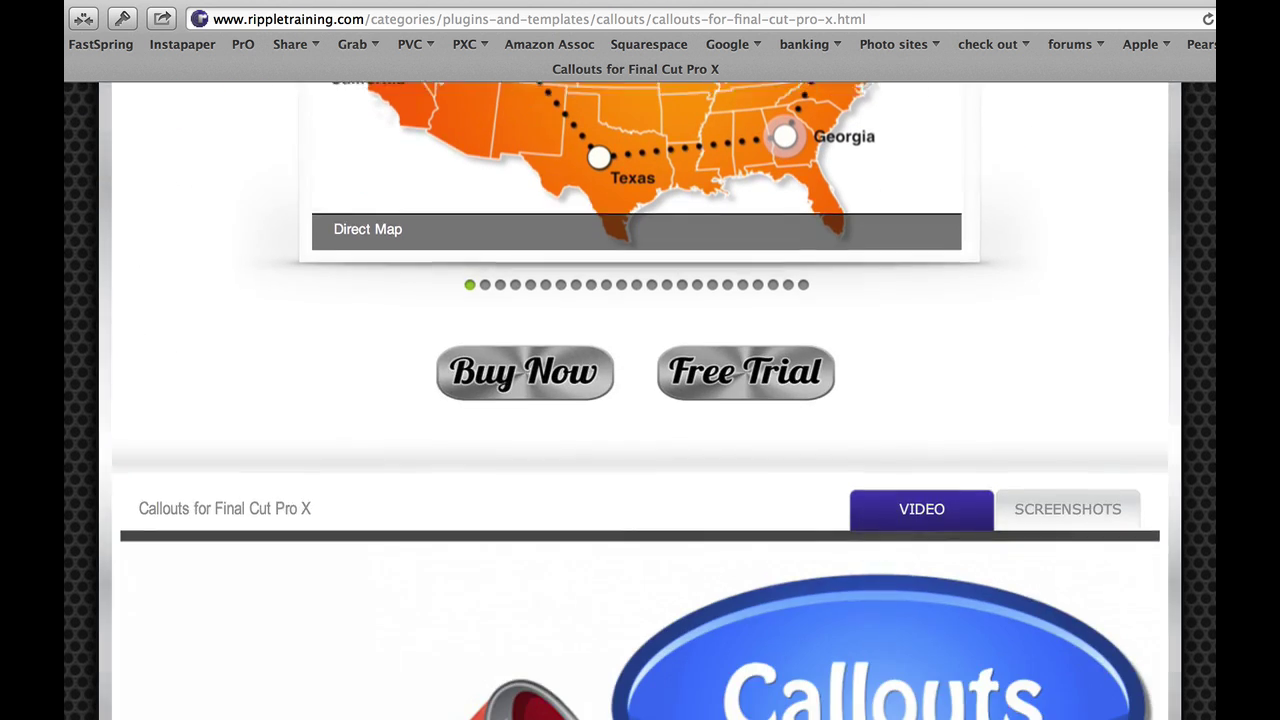